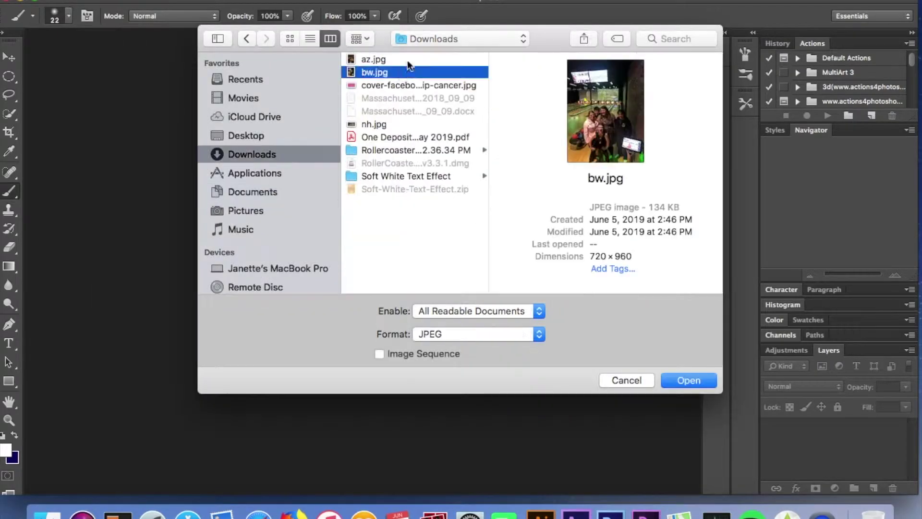
Step: Add nh.jpg to the selection so all three photos open beside the blank document
super+click(401, 124)
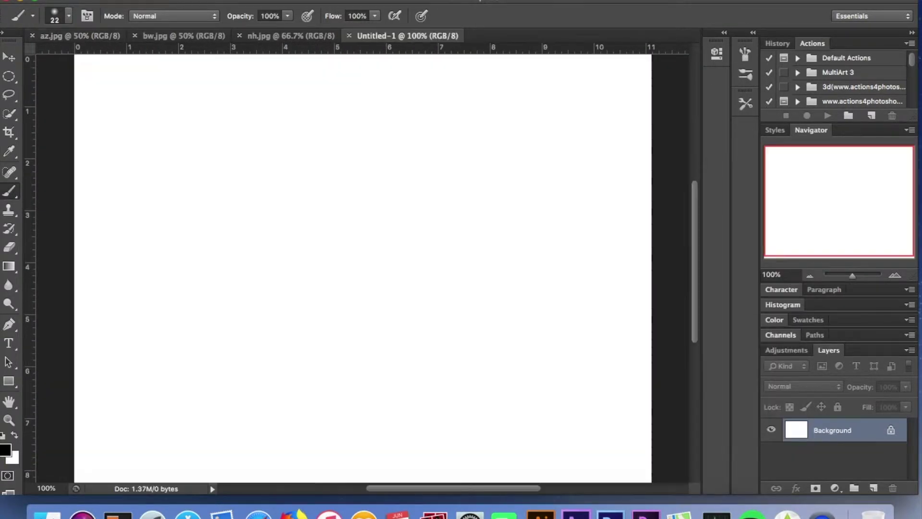
Step: Draw a black triangle on the canvas with the Custom Shape tool's triangle preset
right_click(9, 381)
click(48, 455)
click(538, 16)
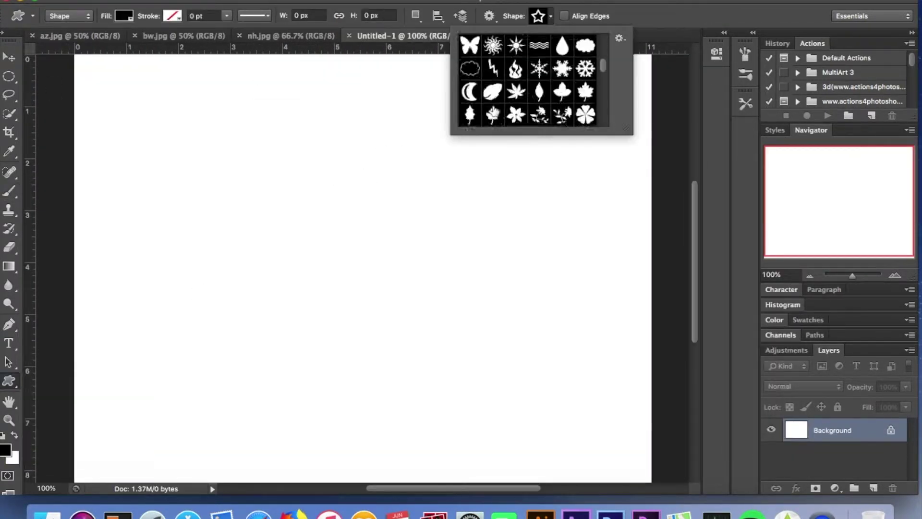
click(538, 84)
drag(232, 119, 377, 233)
Step: Duplicate the triangle twice with Ctrl+J and arrange the copies into a pyramid
key(ctrl+j)
key(ctrl+t)
mouse_move(241, 200)
mouse_down()
mouse_move(496, 336)
mouse_move(325, 346)
mouse_up()
key(Return)
key(ctrl+j)
key(ctrl+t)
drag(336, 312, 385, 226)
key(Return)
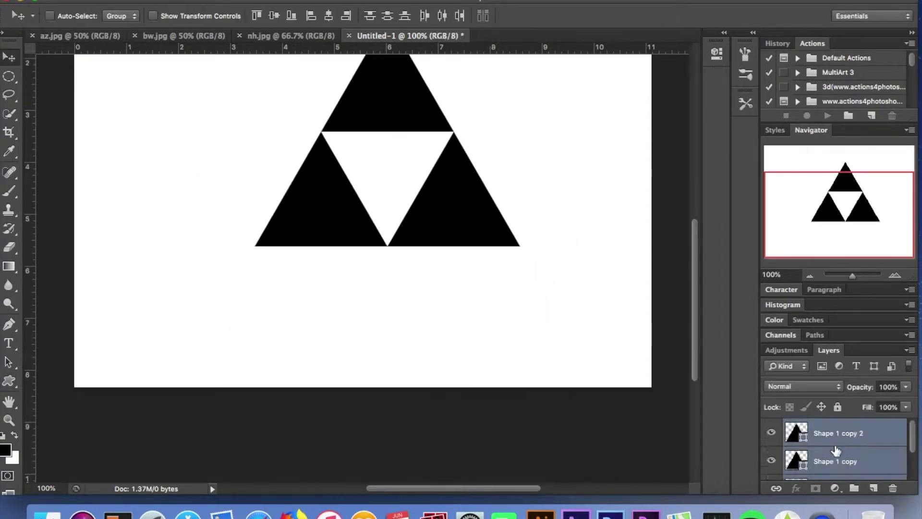
key(ctrl+t)
key(Return)
click(822, 430)
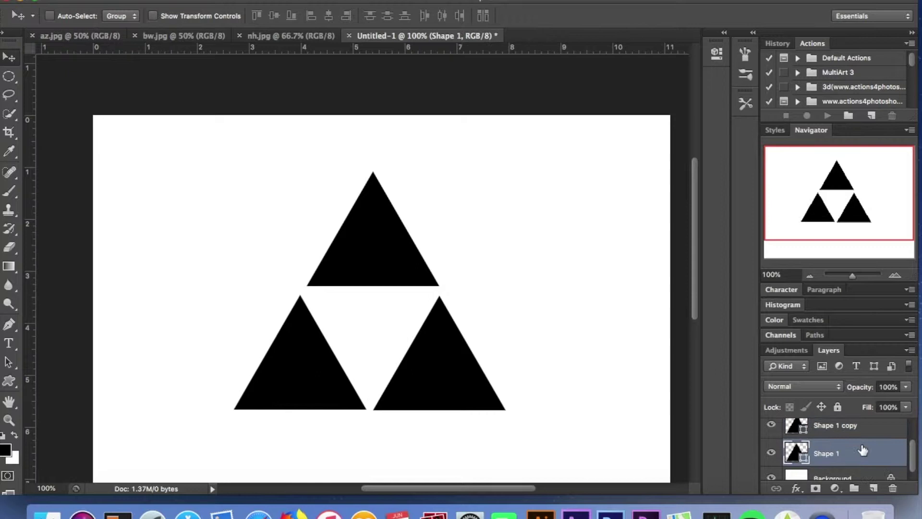
Step: Mark a rectangular area of the bowling photo in bw.jpg
click(146, 37)
key(m)
drag(283, 234, 449, 411)
key(BackSpace)
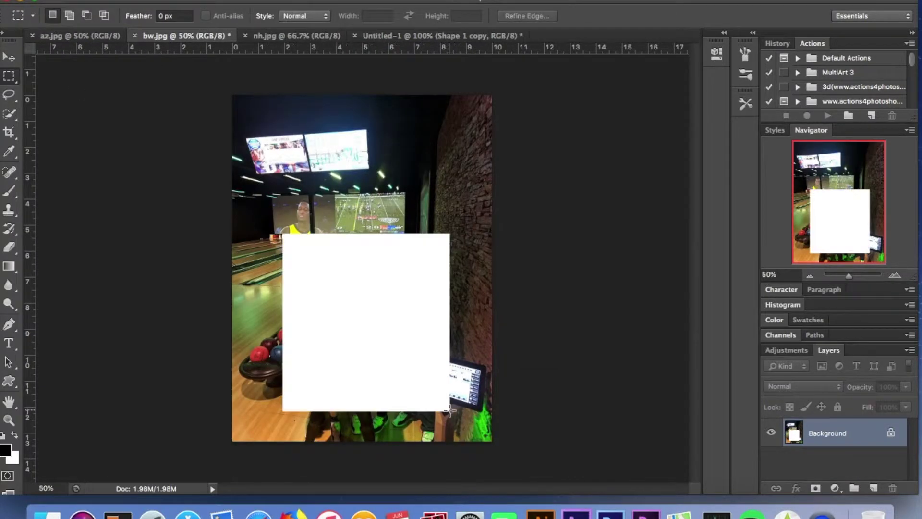
Step: Paste the bowling photo into the triangle document, shrink it onto the top triangle, then undo
click(395, 37)
key(ctrl+v)
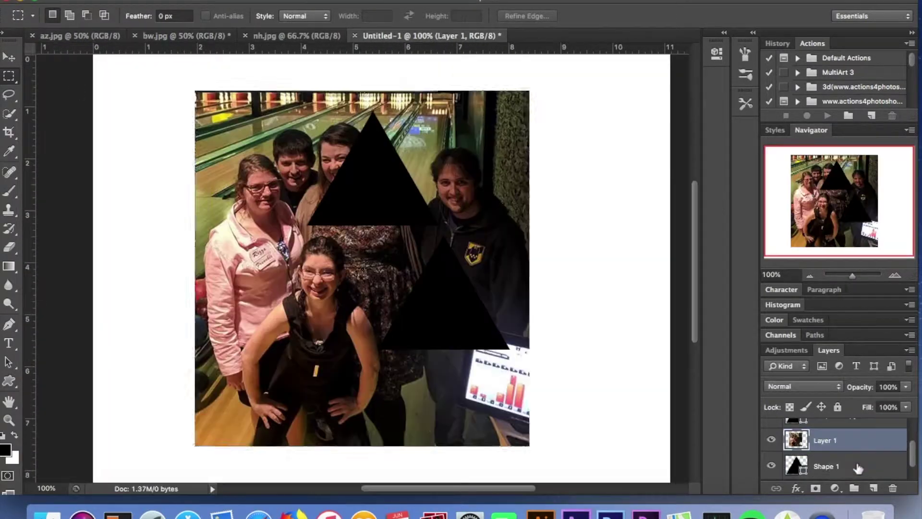
key(ctrl+t)
drag(529, 445, 411, 313)
mouse_move(273, 205)
mouse_down()
mouse_move(392, 225)
mouse_move(421, 171)
mouse_move(442, 155)
mouse_up()
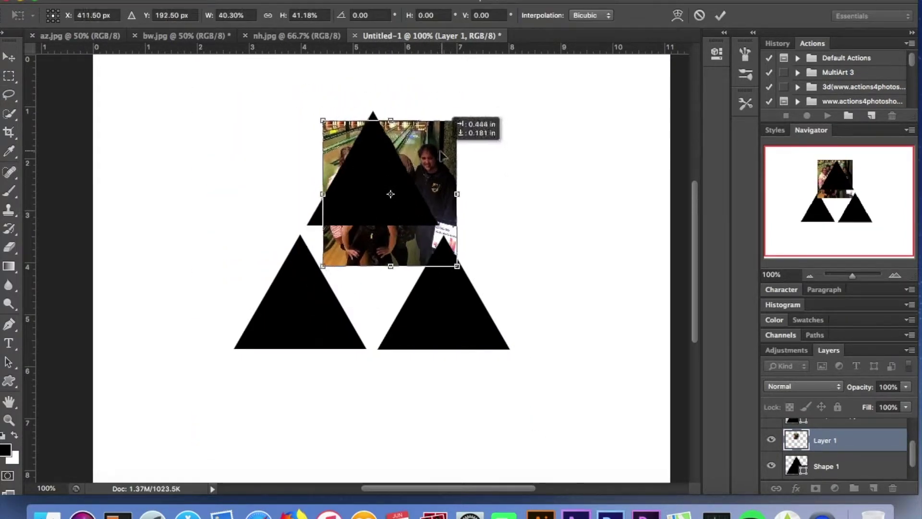
key(Escape)
key(ctrl+z)
Step: Switch between nh.jpg and the triangle document, ending on nh.jpg with the Edit menu open
click(297, 36)
click(428, 34)
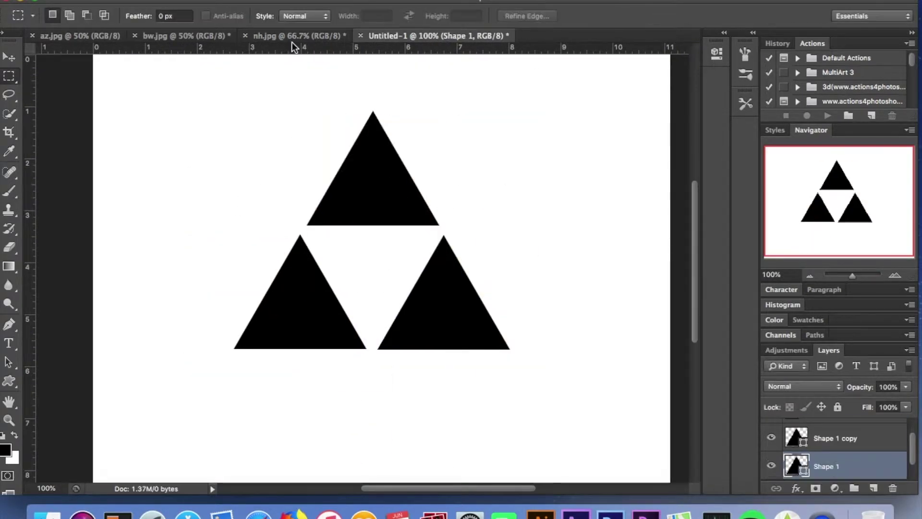
click(292, 36)
click(142, 1)
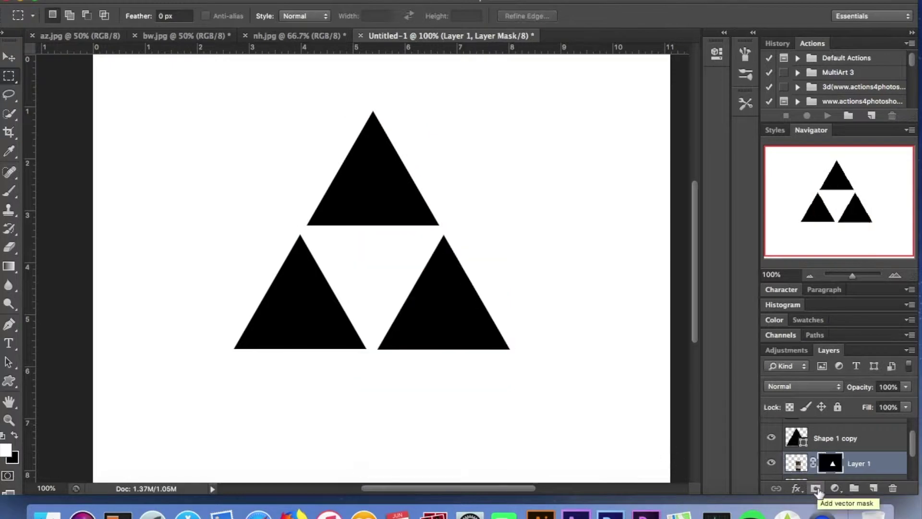
Step: Mask the 'Sooo Close' photo layer to the lower-right triangle's outline
click(807, 463)
click(771, 437)
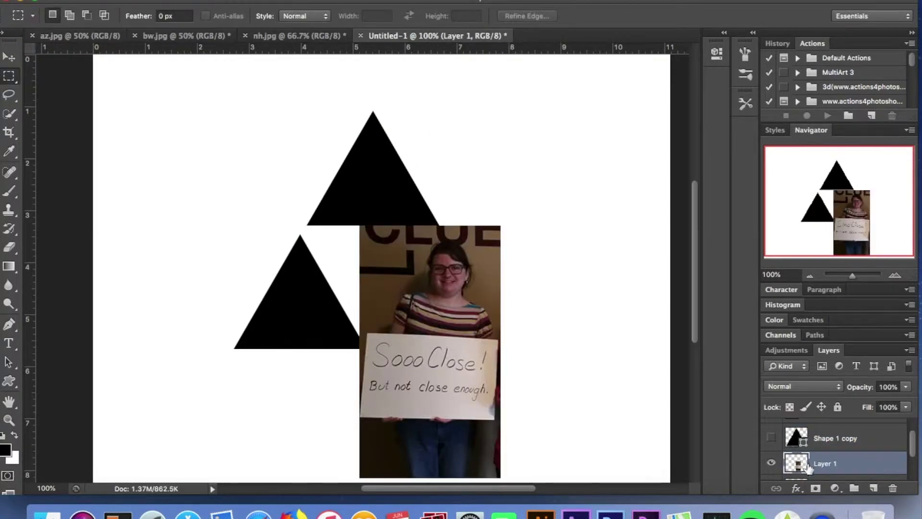
ctrl+click(796, 438)
click(817, 488)
Step: Paste the DAGNABIT photo, move it lower left, and mask it to that triangle
click(297, 36)
click(432, 36)
key(ctrl+v)
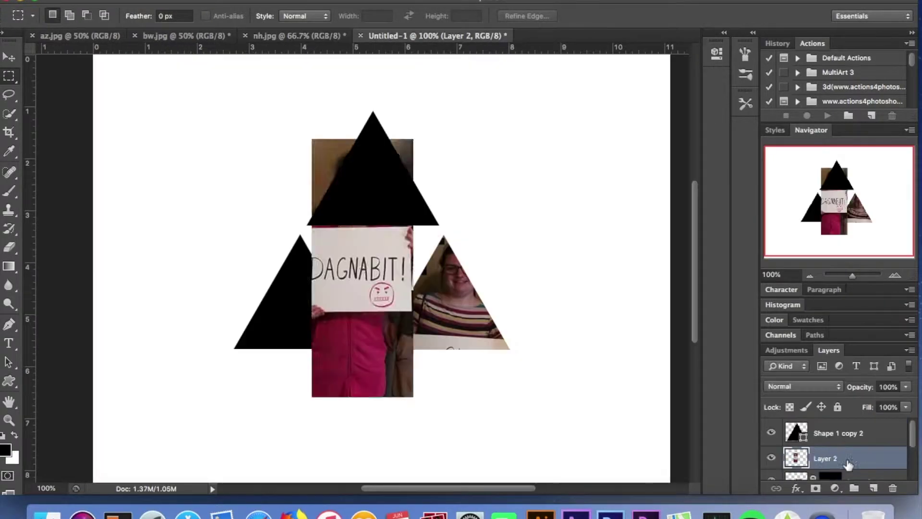
drag(389, 288, 298, 355)
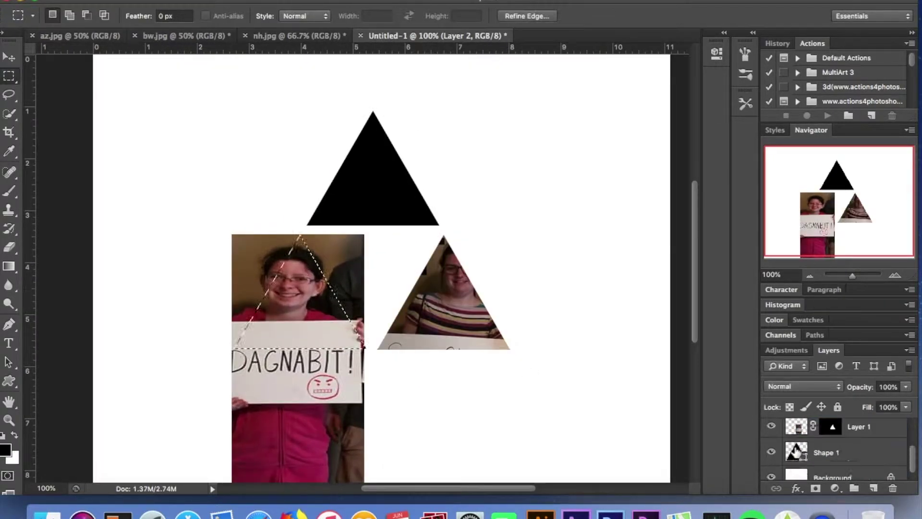
ctrl+click(796, 438)
click(859, 430)
click(816, 488)
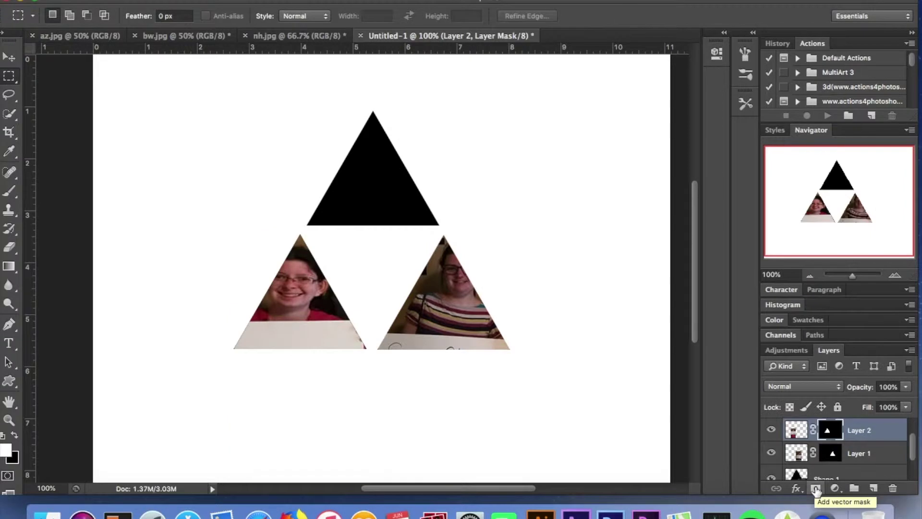
Step: Copy all of nh.jpg, close it, and paste the man's photo resized over the top triangle
click(298, 36)
key(ctrl+a)
key(ctrl+c)
key(ctrl+w)
key(ctrl+v)
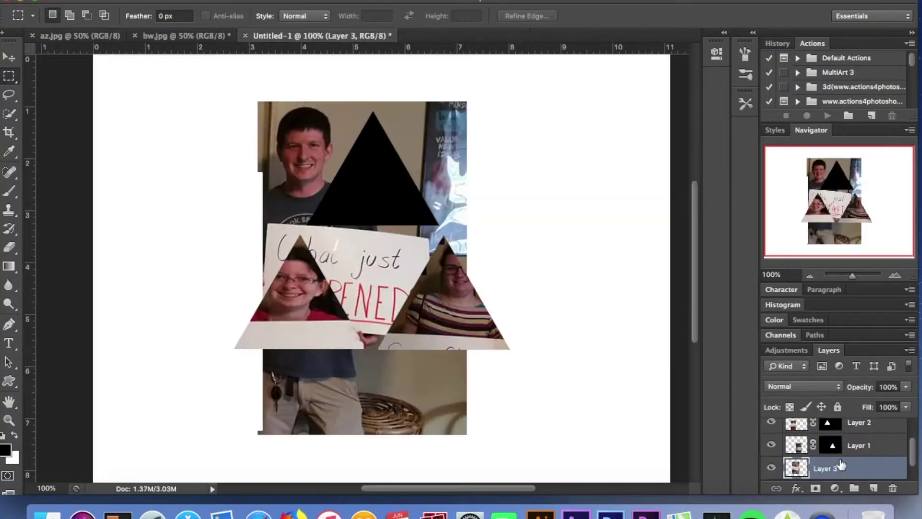
key(ctrl+t)
drag(533, 456, 500, 422)
drag(323, 201, 302, 192)
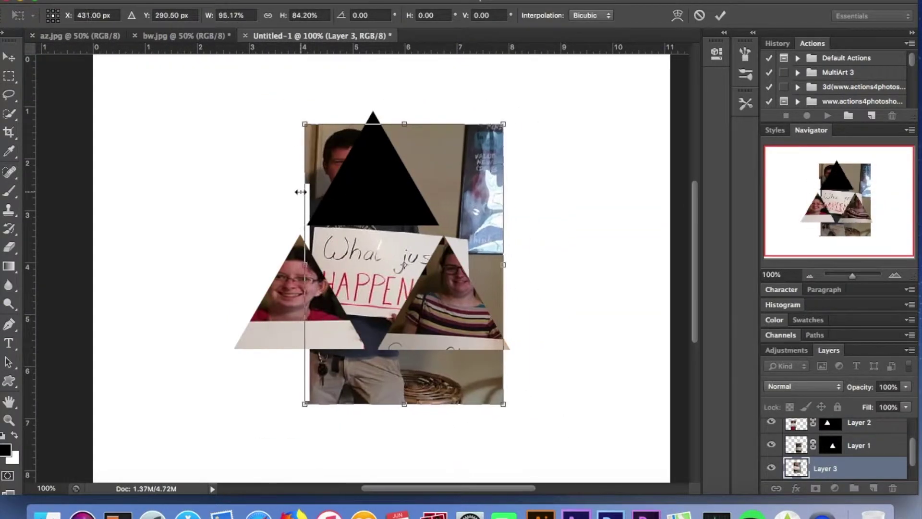
drag(398, 288, 398, 277)
key(Return)
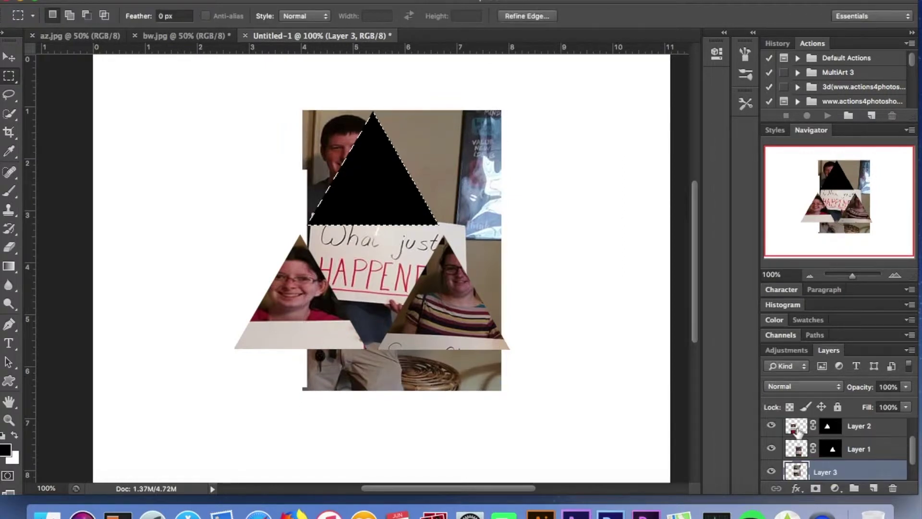
scroll(843, 478, down, 1)
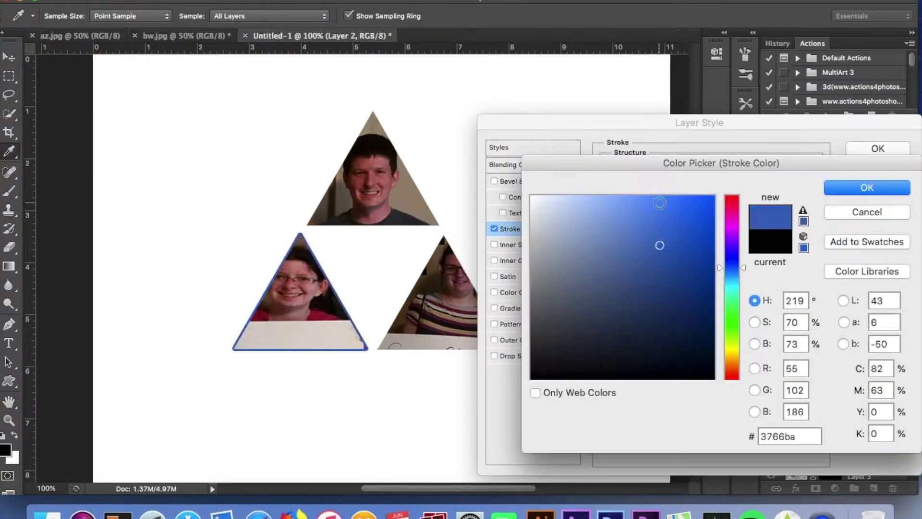
Step: Try a blue outline colour, then browse the Textures folder files without opening one
click(641, 273)
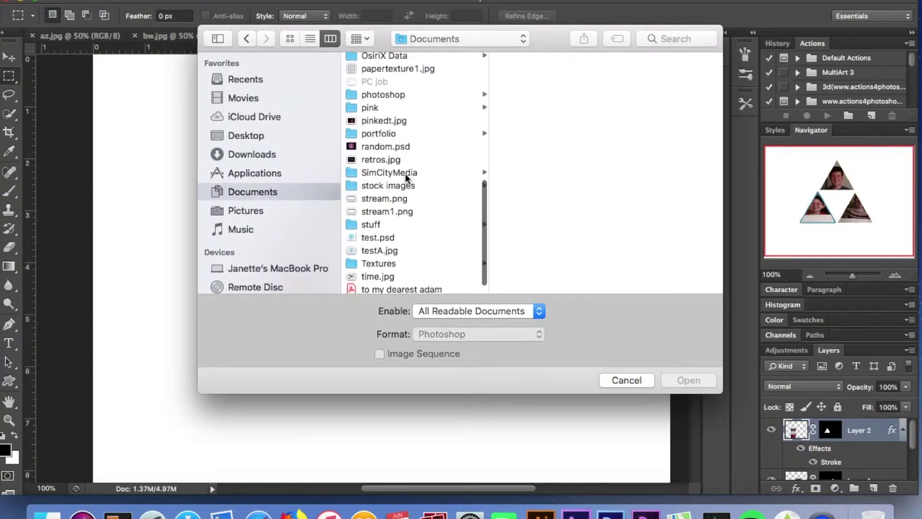
click(378, 263)
click(504, 59)
key(Down)
key(Down)
key(Down)
key(Down)
key(Down)
key(Down)
key(Down)
key(Down)
key(Down)
key(Down)
key(Down)
key(Down)
key(Down)
key(Down)
key(Down)
key(a)
key(Up)
key(Up)
key(Up)
key(Escape)
Step: Enable a drop shadow on the photo triangle's layer style and confirm it
click(528, 356)
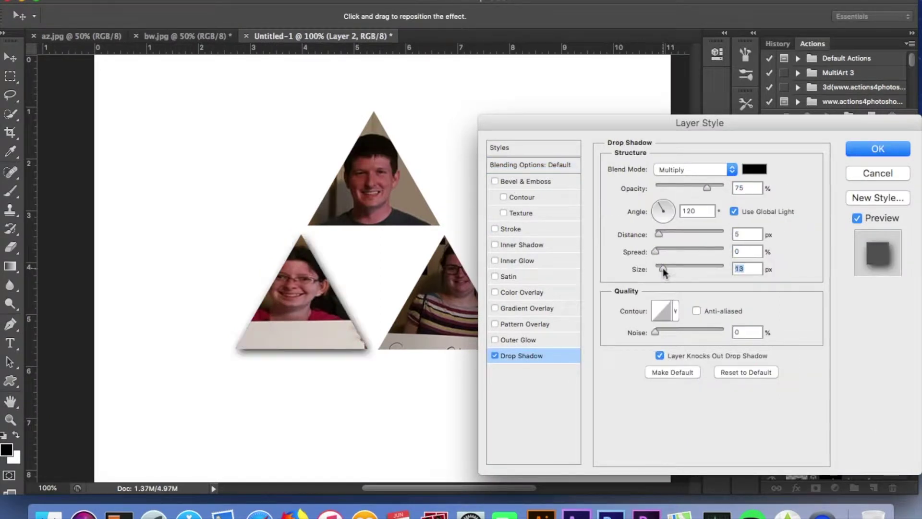
click(869, 153)
right_click(855, 447)
Step: Paste the shadow style onto Layer 3 and reorder the triangle photo layers
click(811, 282)
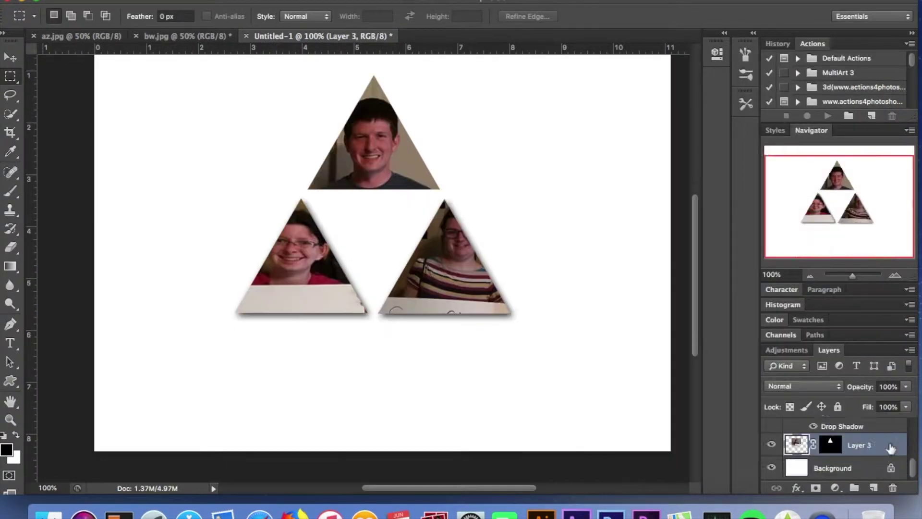
key(ctrl+shift+Down)
key(ctrl+shift+Down)
click(859, 446)
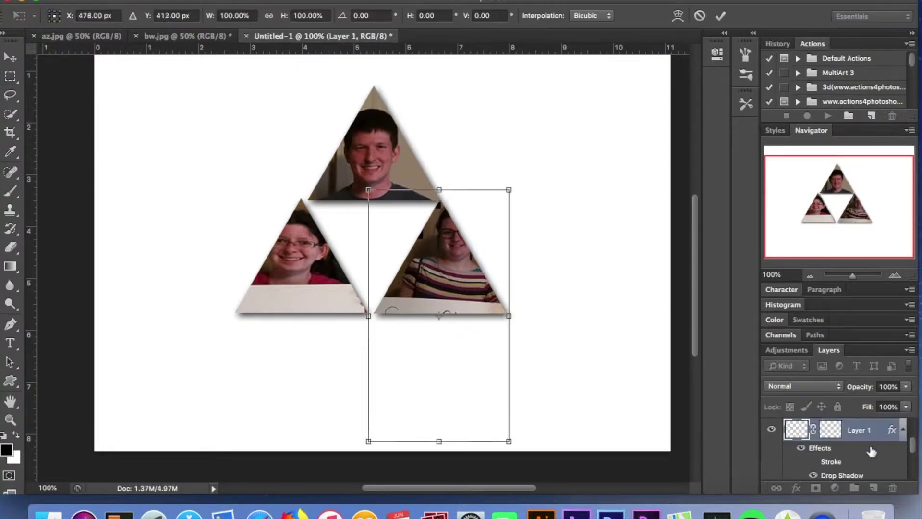
key(ctrl+shift+Left)
key(ctrl+shift+Down)
click(859, 430)
key(ctrl+shift+Down)
Step: Open the wood texture image via File > Open
click(108, 1)
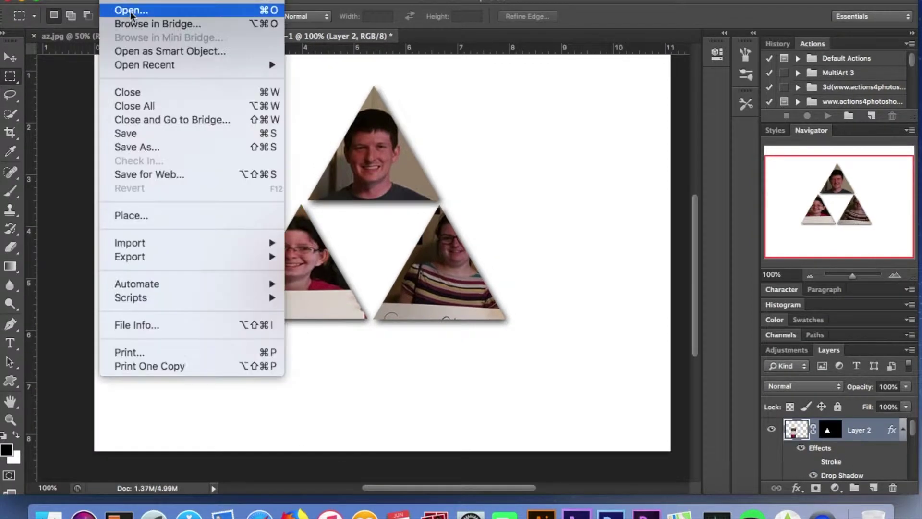
click(423, 212)
double_click(442, 229)
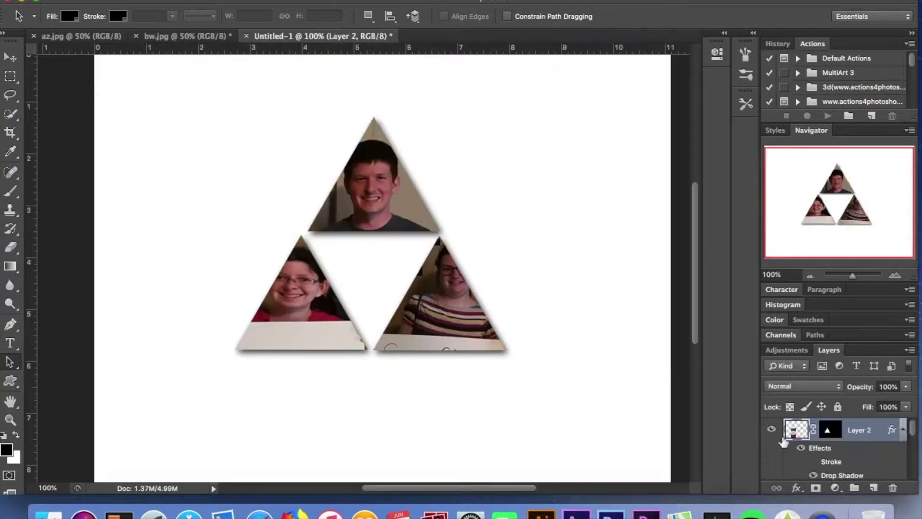
Step: Add a light-coloured stroke outline to the triangle photo's layer style
double_click(804, 447)
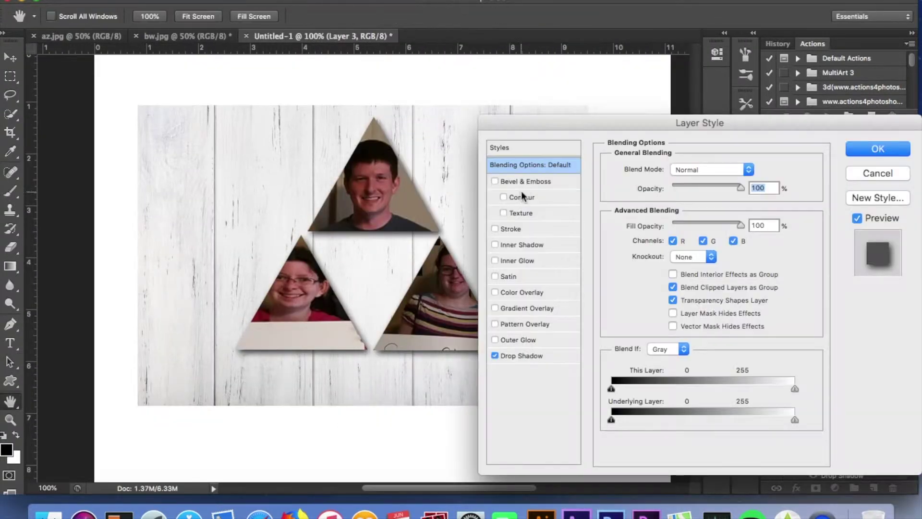
click(511, 229)
click(864, 186)
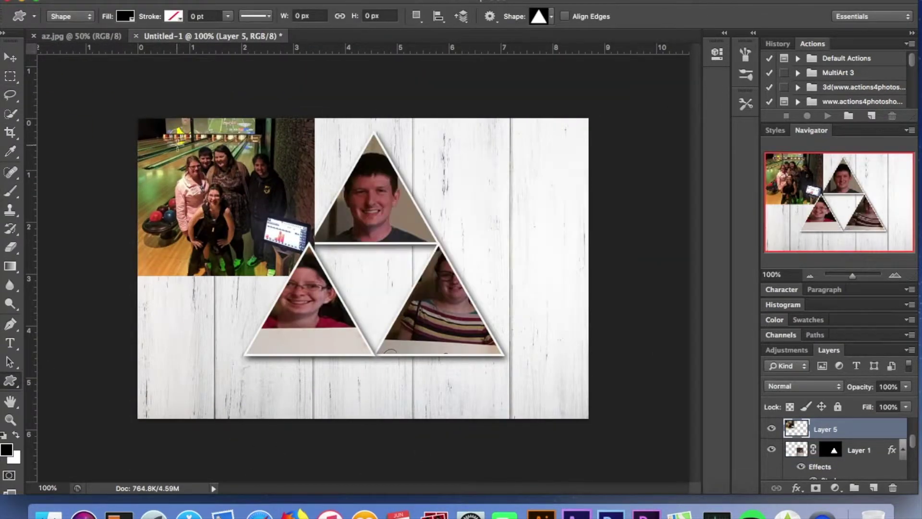
Step: Draw a triangle shape over the bowling photo and reposition both the shape and the photo
drag(176, 145, 310, 291)
key(ctrl+t)
drag(242, 253, 204, 239)
drag(138, 264, 399, 417)
click(825, 457)
key(ctrl+t)
drag(271, 195, 322, 340)
key(Return)
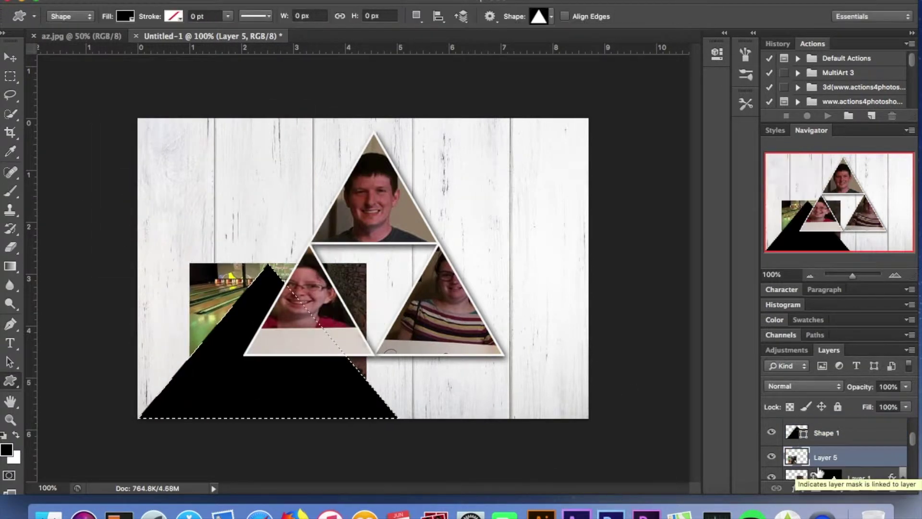
Step: Move the bowling photo back to the top left and draw a correctly sized triangle over it
click(771, 432)
drag(827, 433, 893, 488)
key(ctrl+t)
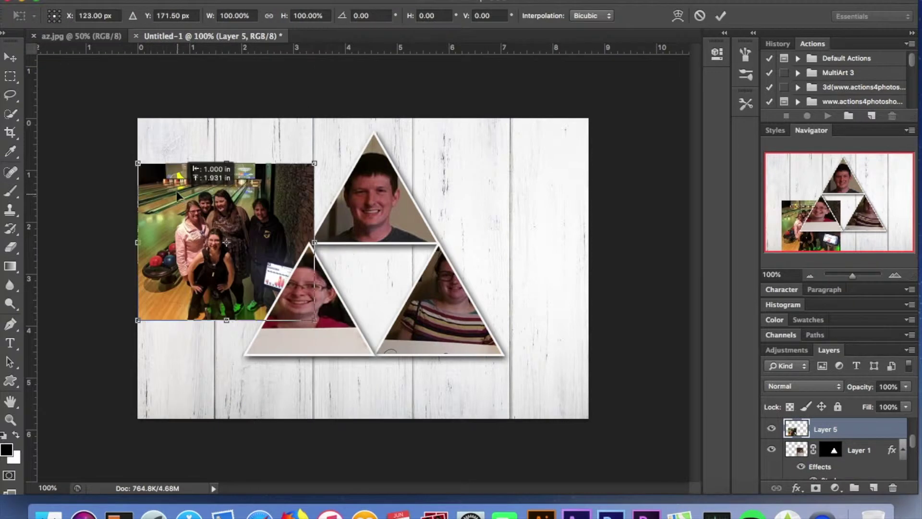
drag(279, 341, 226, 241)
key(Return)
drag(153, 171, 233, 247)
drag(300, 254, 300, 255)
key(ctrl+t)
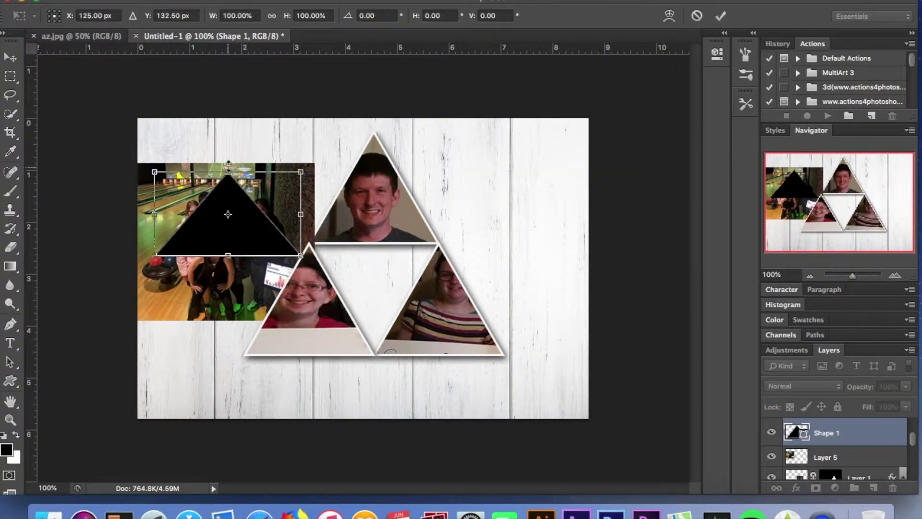
key(Return)
Step: Clip the bowling photo into the new triangle with Ctrl+Alt+G, trying then cancelling a rotation
key(ctrl+alt+g)
key(ctrl+t)
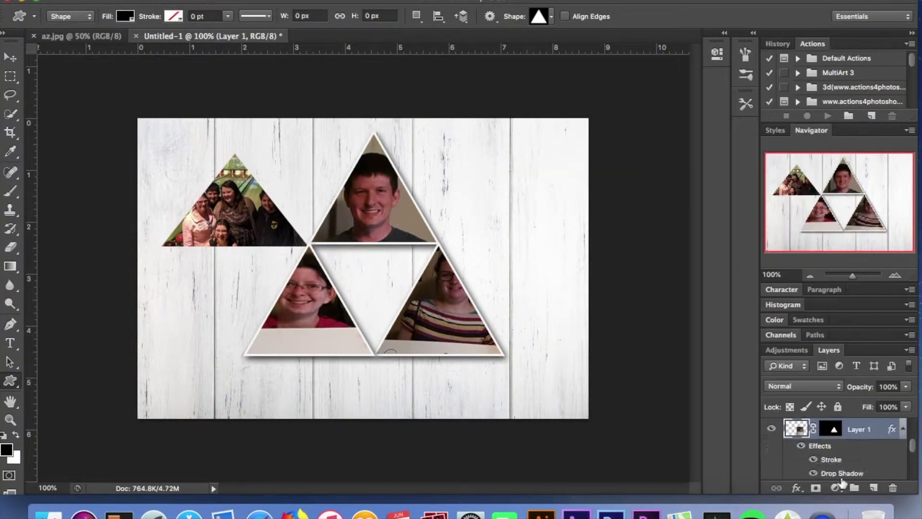
key(ctrl+t)
drag(336, 157, 295, 183)
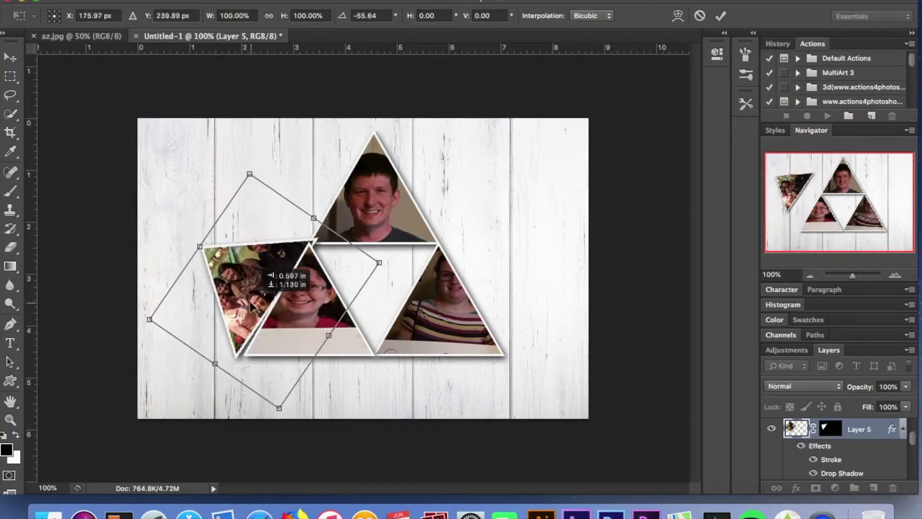
key(Escape)
key(ctrl+t)
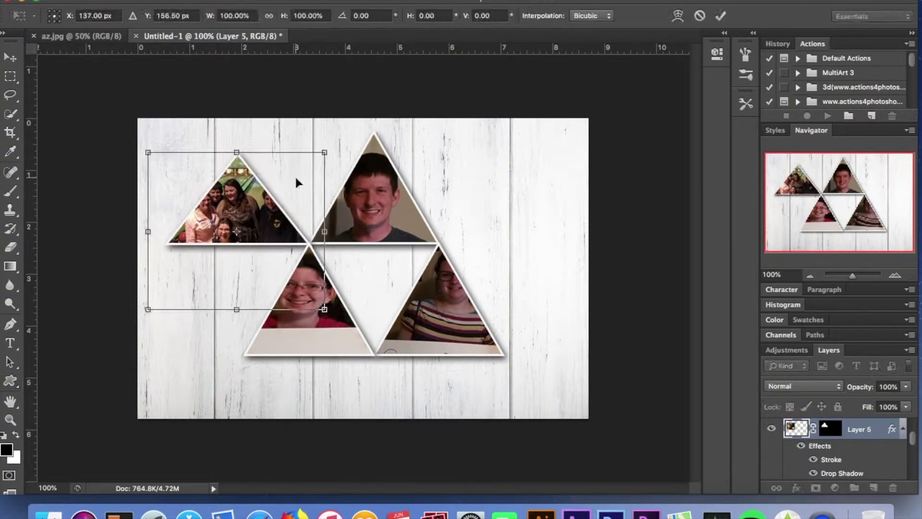
Step: Select a rectangular area of the restaurant photo in az.jpg
click(103, 1)
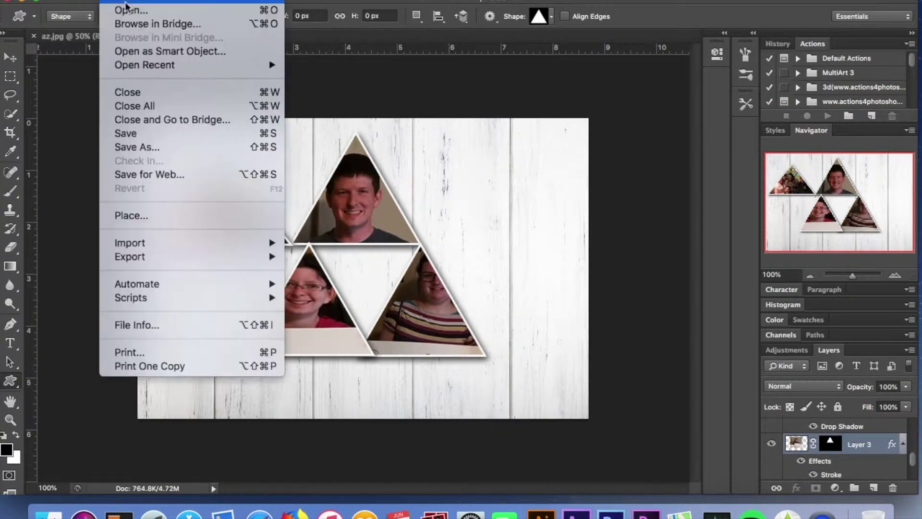
click(80, 36)
key(m)
drag(268, 138, 461, 331)
key(BackSpace)
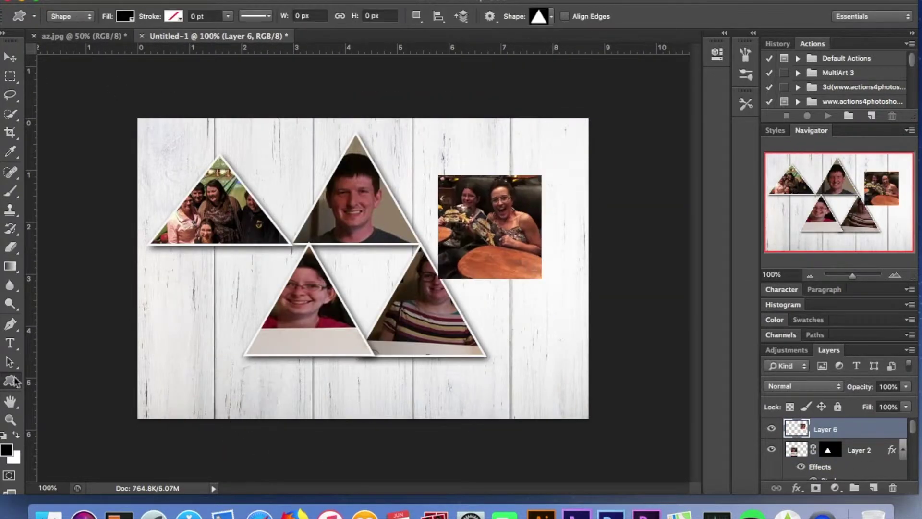
Step: Draw a new triangle shape over the restaurant photo and commit its size
drag(558, 280, 546, 275)
key(ctrl+t)
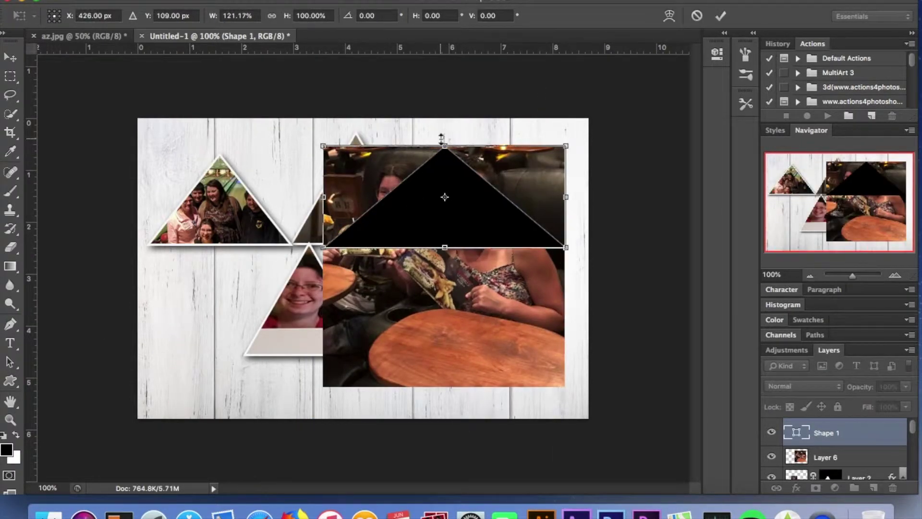
key(Return)
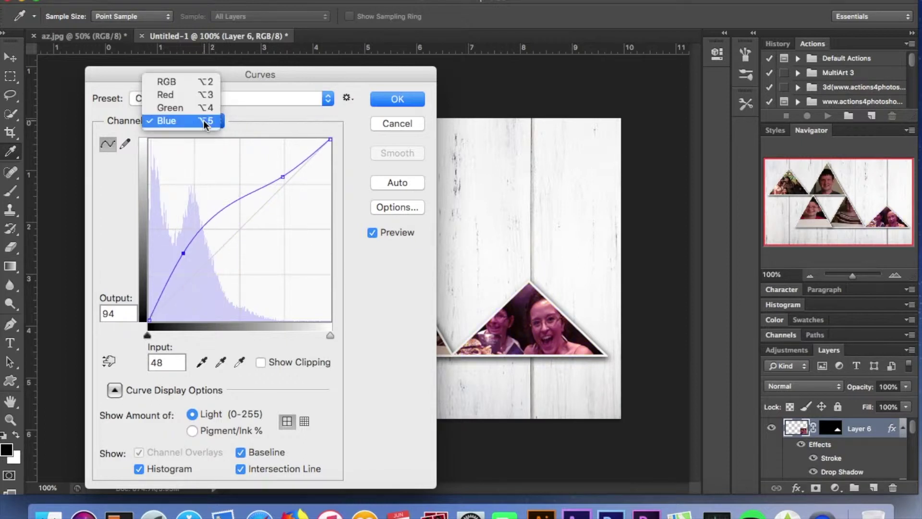
Step: Return the Curves to the RGB composite channel, then bring up the Open file dialog
click(167, 82)
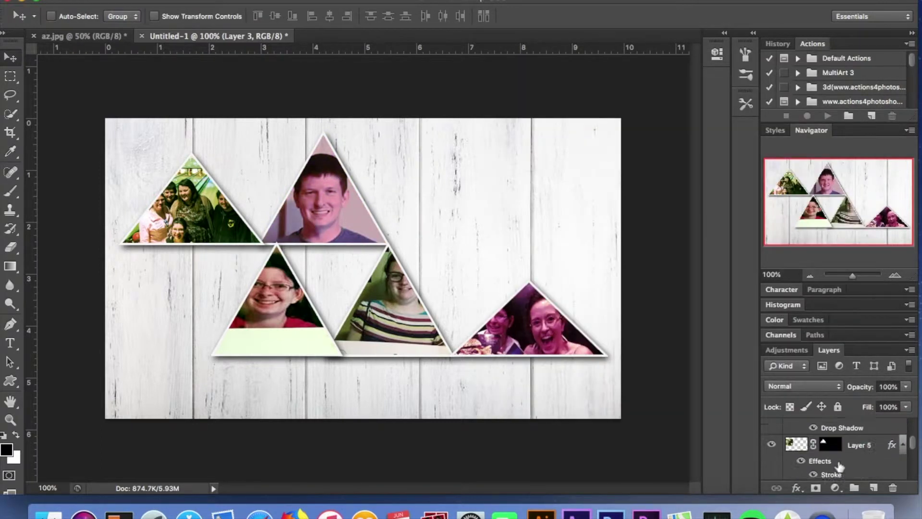
key(ctrl+o)
Step: Open the light texture from the Textures folder and paste it, scaled, over the collage's lower right
click(253, 191)
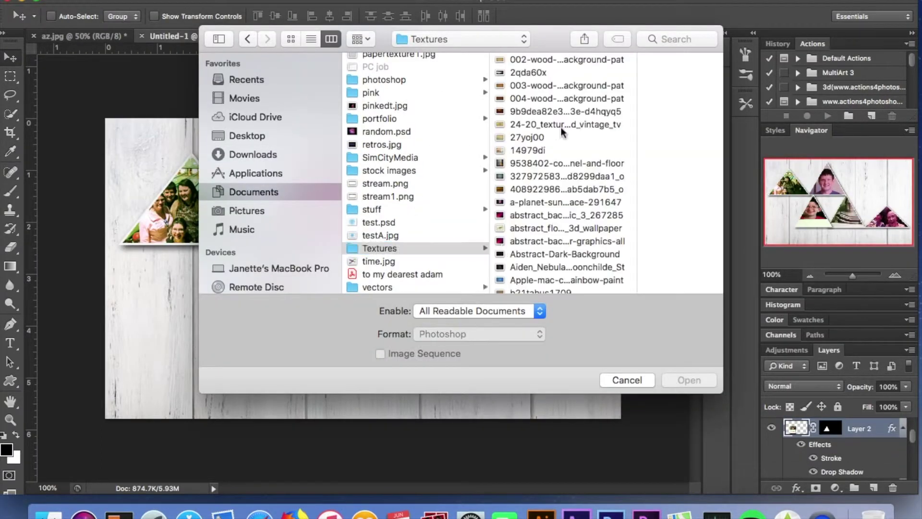
click(497, 188)
super+click(475, 176)
key(Return)
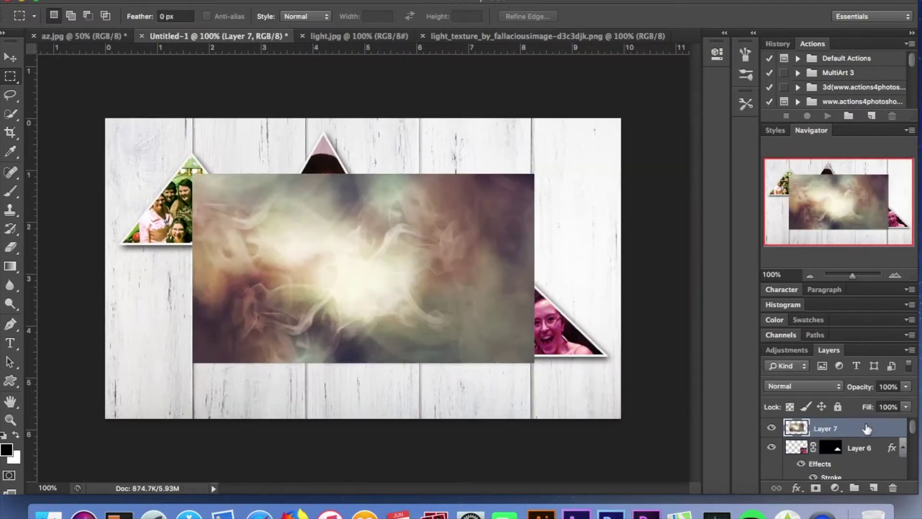
key(ctrl+t)
drag(548, 298, 480, 319)
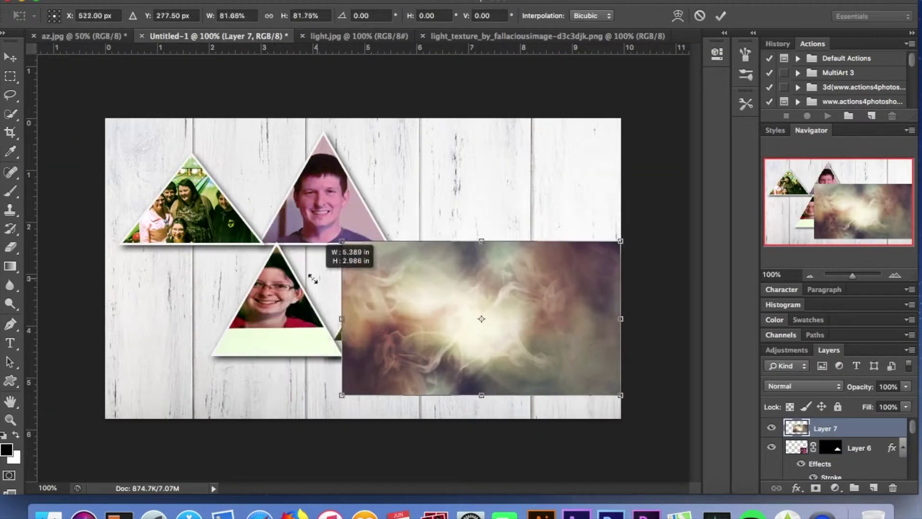
key(Return)
Step: Set the texture layer to Screen blending and shift it across the collage
click(803, 386)
click(802, 333)
click(817, 388)
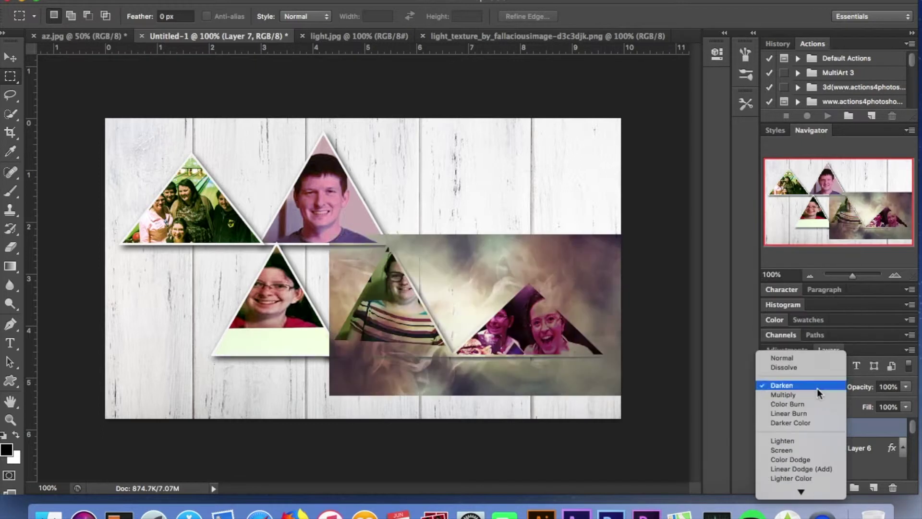
click(788, 443)
key(v)
mouse_move(415, 270)
mouse_down()
mouse_move(441, 282)
mouse_move(197, 238)
mouse_up()
Step: Paste the light.jpg image into the collage and stretch it over the left side
click(359, 36)
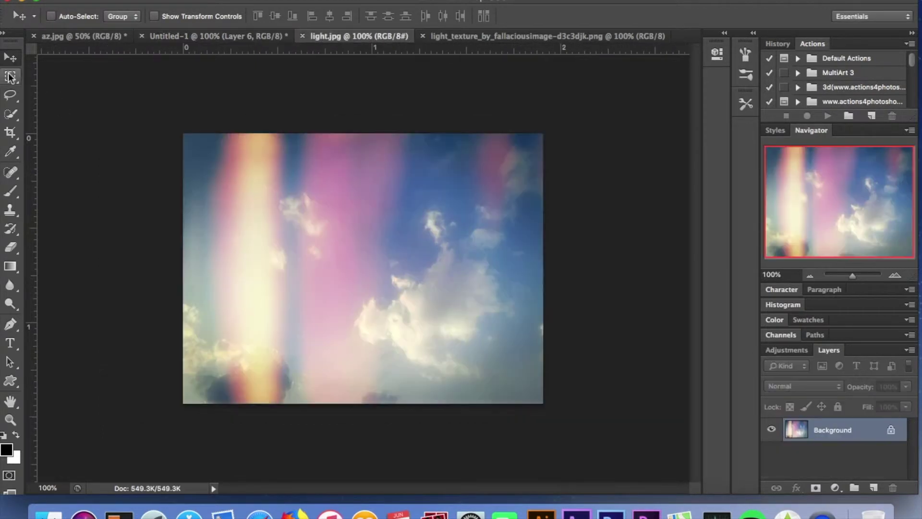
key(super+a)
key(super+x)
key(super+w)
click(412, 184)
key(super+v)
key(super+t)
key(alt+shift+s)
drag(410, 258, 258, 261)
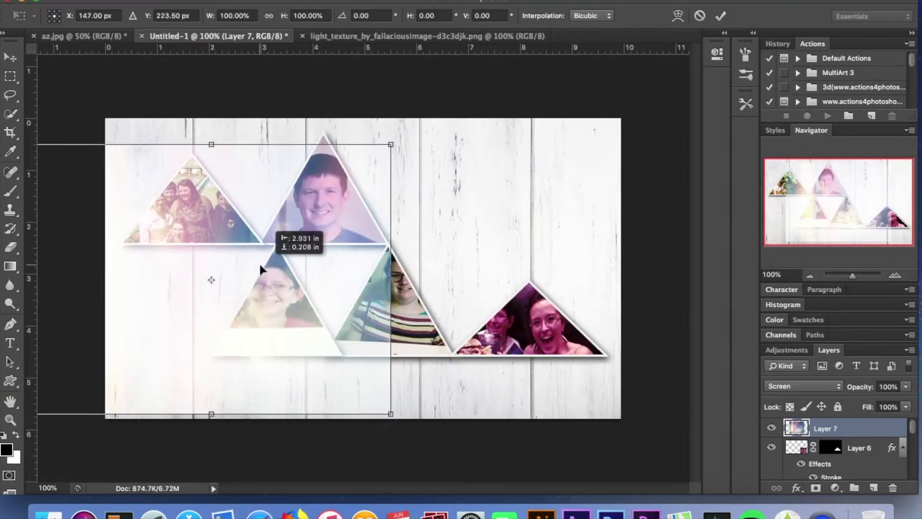
key(Return)
Step: Erase the pale glow on the left side with a smaller eraser
key(e)
drag(431, 247, 247, 113)
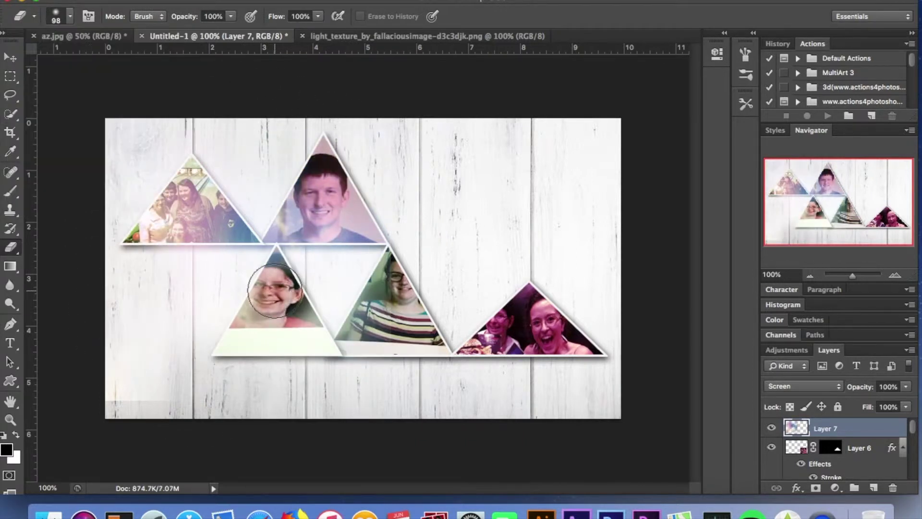
key(bracketleft)
key(bracketleft)
key(bracketleft)
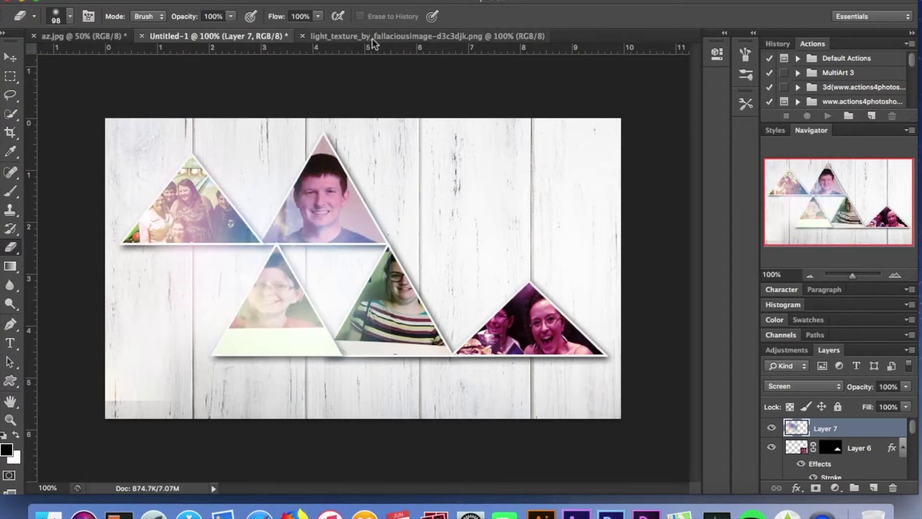
Step: Paste the second light texture into the collage and position it over the lower area
click(374, 38)
key(super+a)
key(super+x)
key(super+w)
key(super+v)
key(super+t)
drag(618, 417, 568, 350)
key(Return)
key(m)
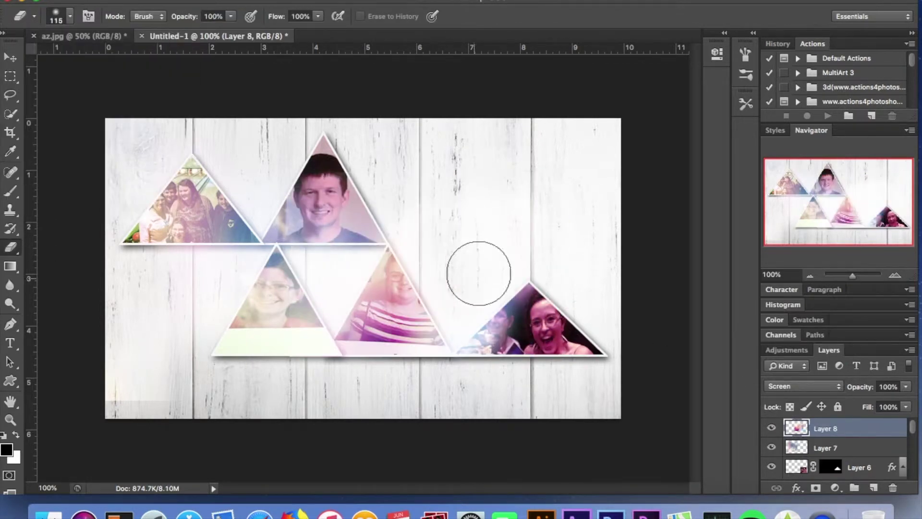
Step: Paint a soft pink glow beneath the right triangle on a new Screen-blended layer
click(55, 19)
click(6, 449)
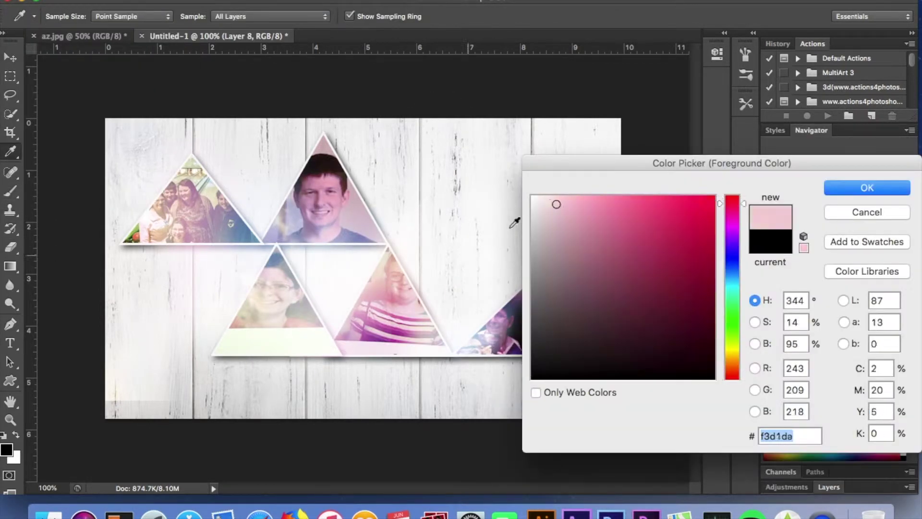
key(Return)
key(b)
key(super+shift+alt+n)
click(803, 386)
click(811, 468)
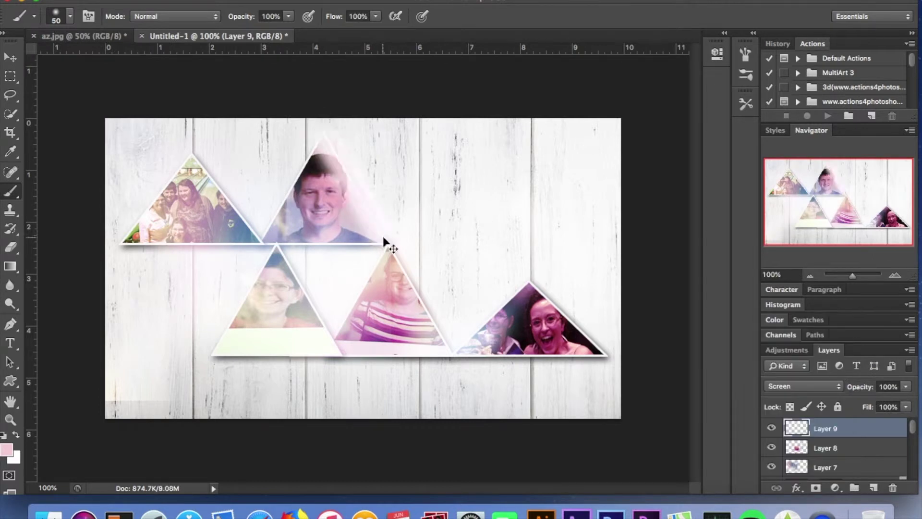
key(F6)
drag(497, 362, 578, 364)
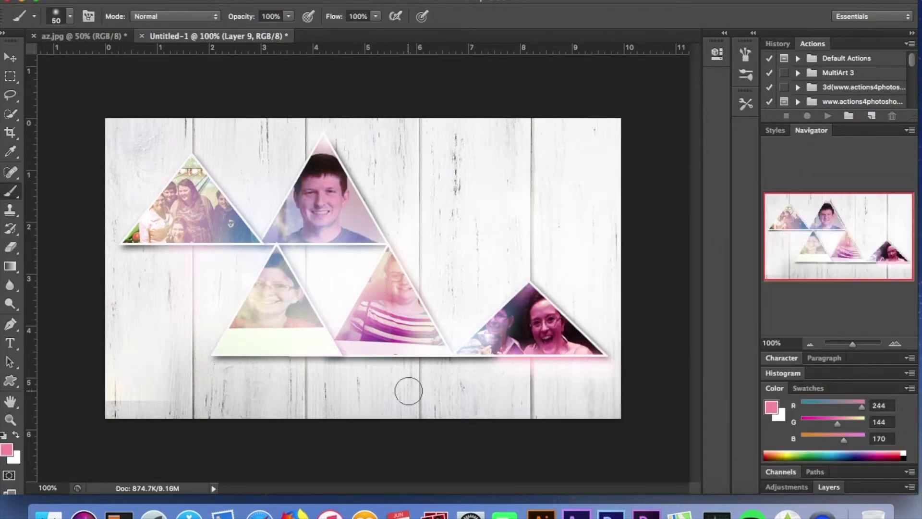
Step: Sample a beige tone from the wood planks and brush a pale glow over the boy's shirt
click(10, 57)
click(6, 448)
click(366, 312)
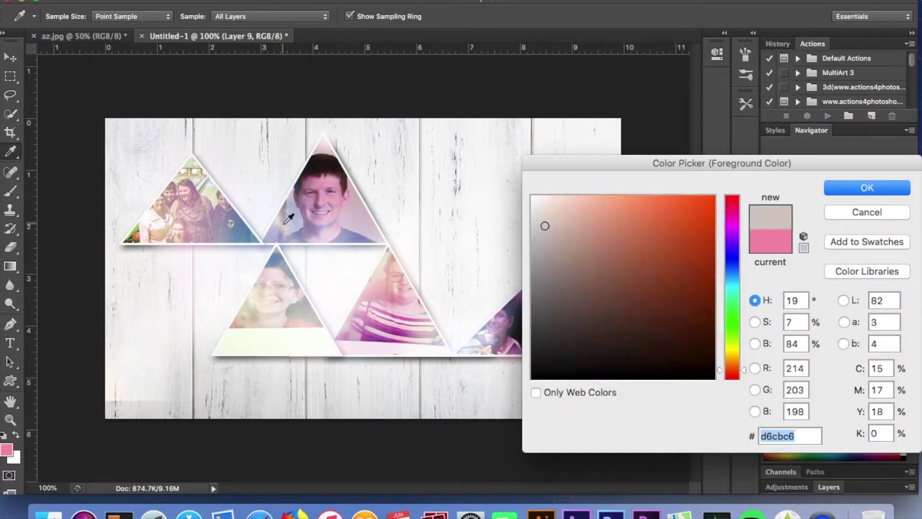
key(Return)
key(b)
drag(297, 235, 378, 251)
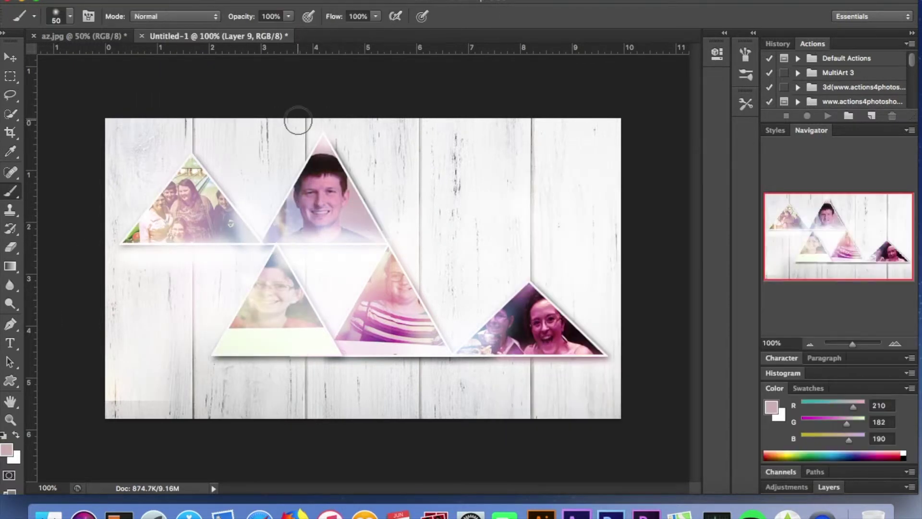
key(Return)
key(b)
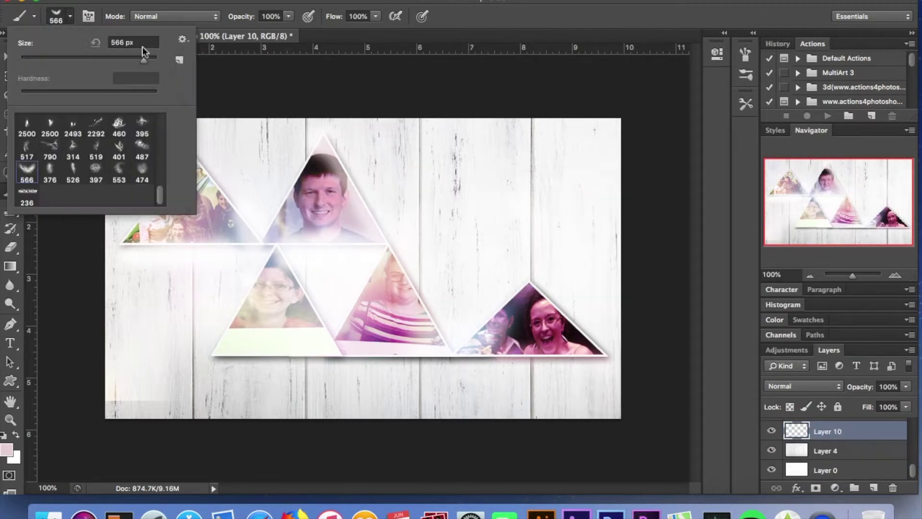
Step: Reset colours to black and white and pick a 100-pixel stars and stardust brush tip
click(182, 38)
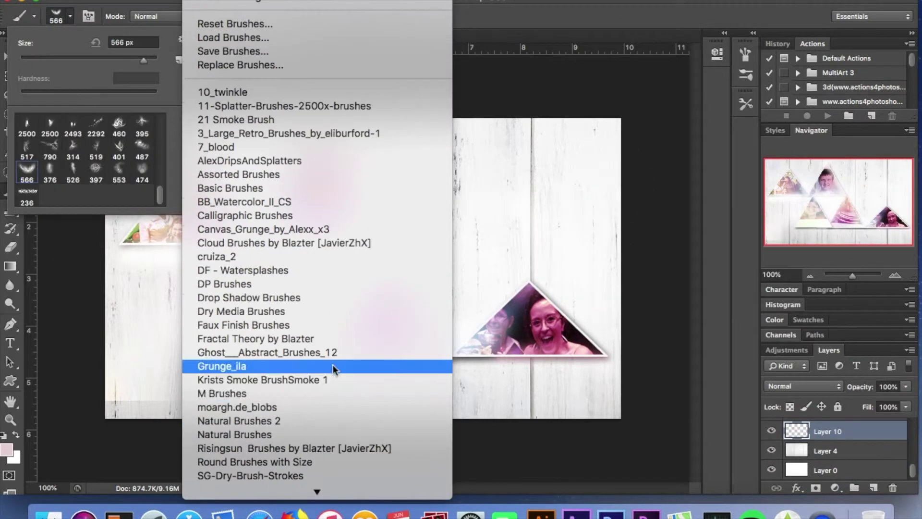
click(329, 390)
click(774, 320)
key(d)
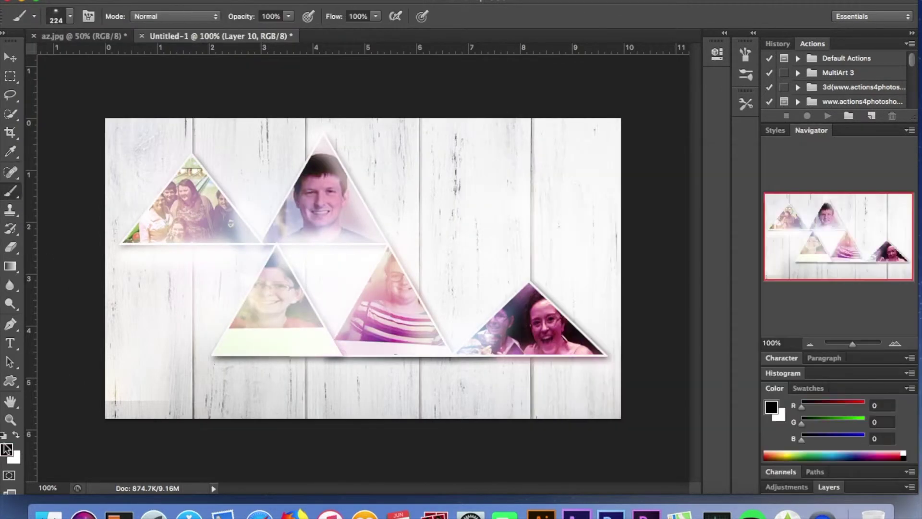
click(70, 16)
click(186, 37)
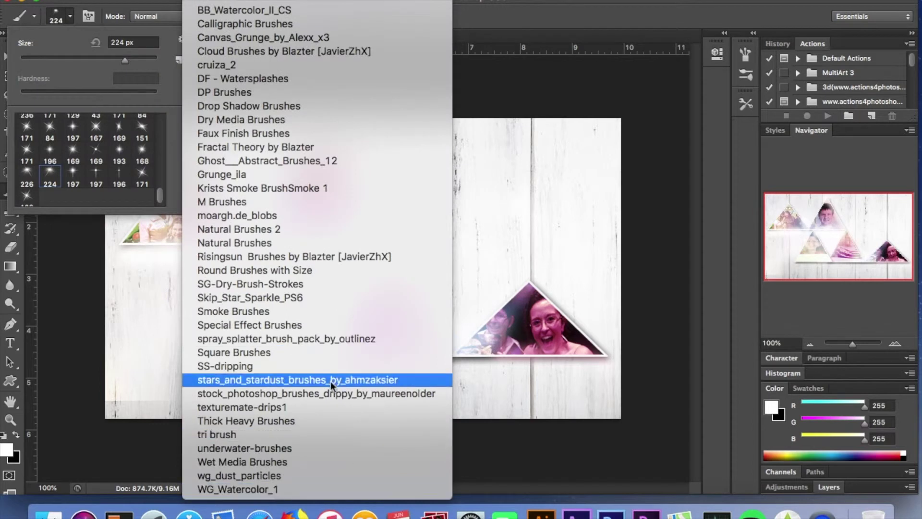
click(330, 381)
Step: Open the leaves image from the Documents vectors folder
key(ctrl+o)
click(254, 192)
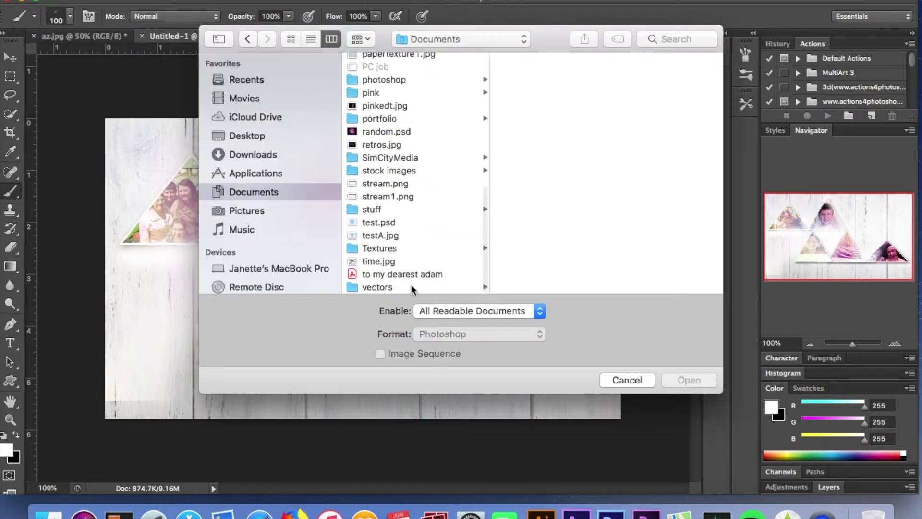
click(375, 286)
key(Up)
key(Up)
key(Up)
key(Up)
key(Up)
key(Up)
key(Return)
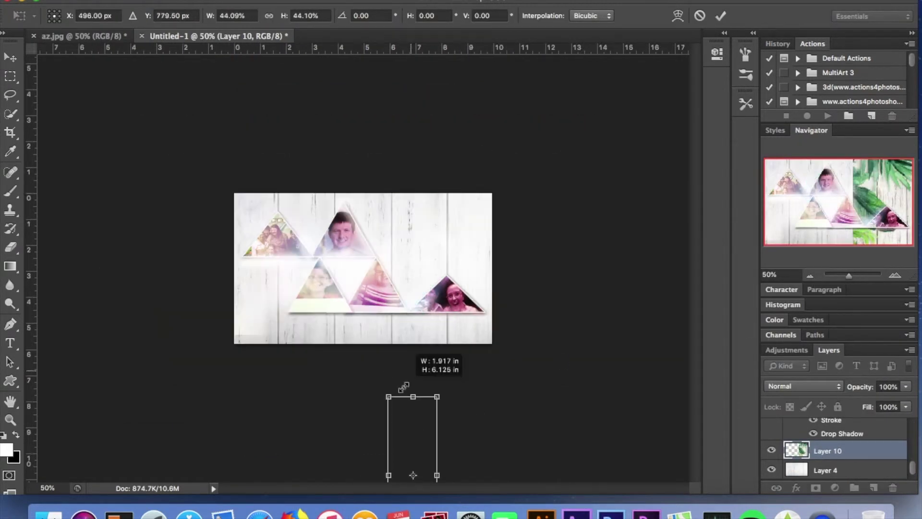
Step: Place the leaves image over the right half of the canvas
drag(404, 386, 461, 192)
key(ctrl+1)
key(Return)
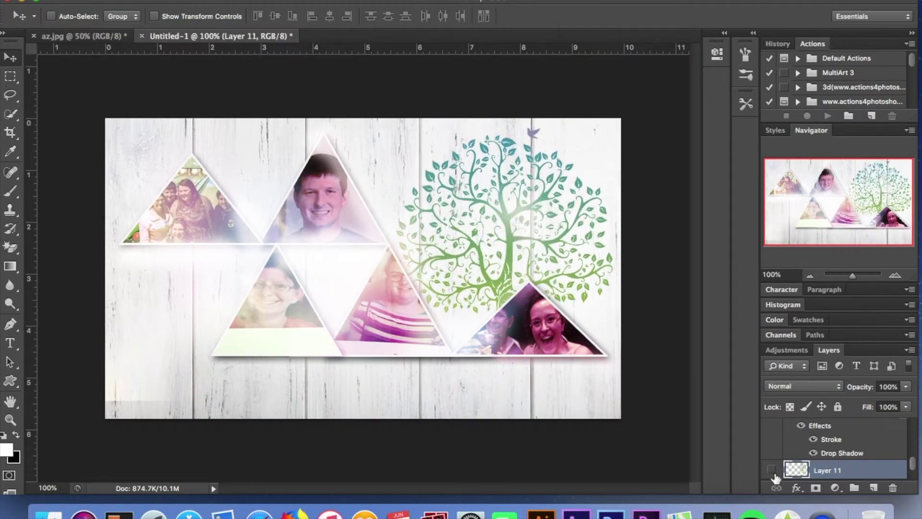
Step: Hide the leaves, stack tree Layer 4 above them and shrink the tree about its centre
scroll(772, 461, down, 2)
mouse_move(771, 433)
mouse_down()
mouse_move(771, 453)
mouse_move(771, 434)
mouse_up()
click(771, 434)
drag(816, 472, 823, 461)
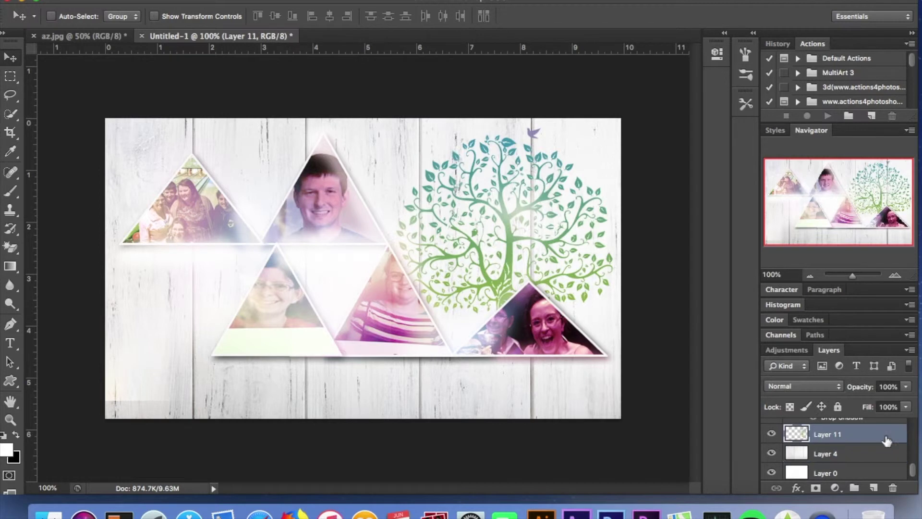
key(ctrl+t)
drag(618, 412, 600, 394)
key(Return)
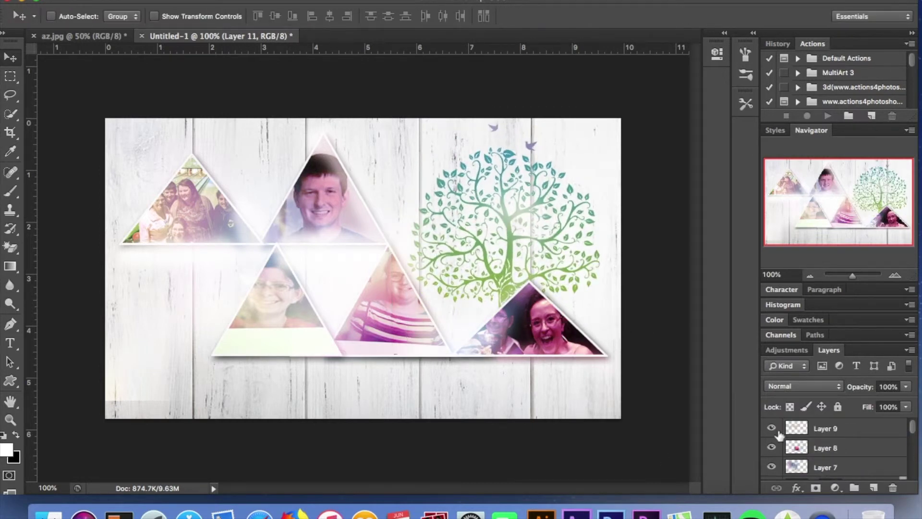
click(11, 249)
scroll(817, 451, up, 3)
click(818, 468)
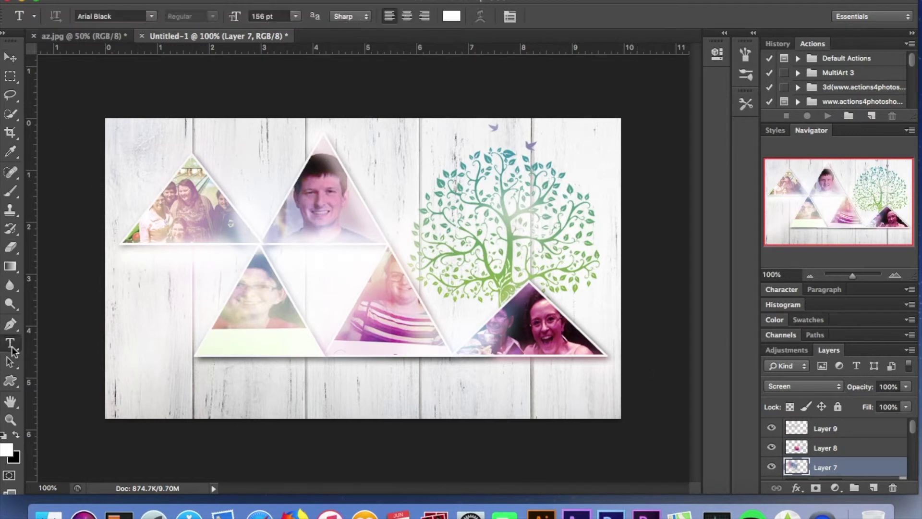
Step: Type the title 'Friends' along the bottom of the canvas
click(154, 398)
text(Friendsv)
drag(293, 406, 344, 406)
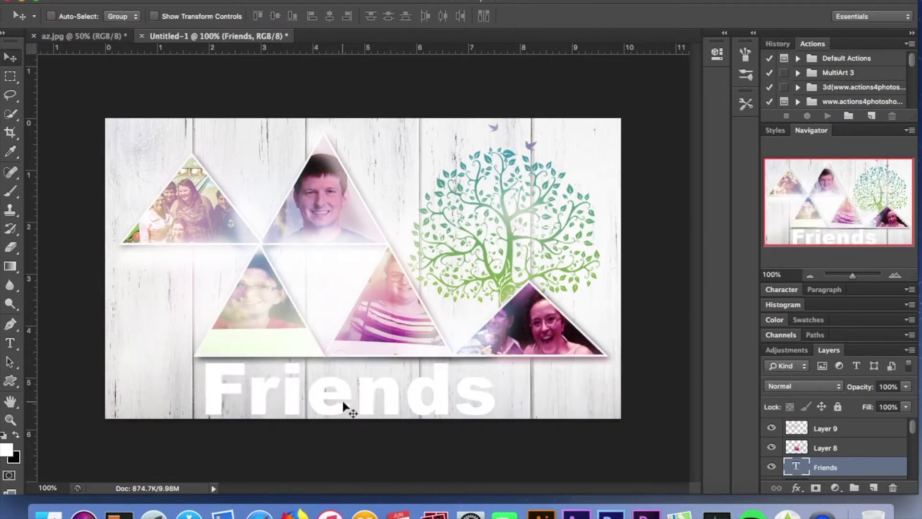
Step: Give 'Friends' an embossed transparent preset from the Styles panel
click(774, 130)
double_click(845, 466)
key(Escape)
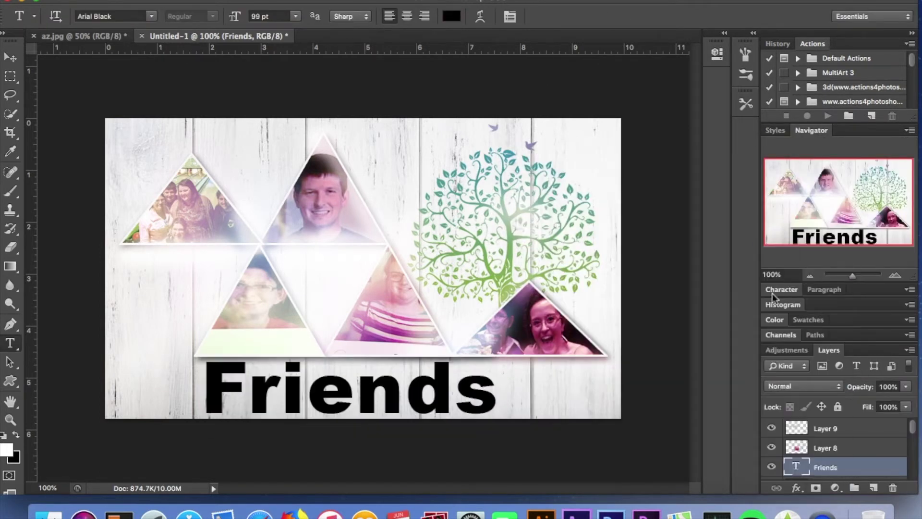
click(775, 131)
click(816, 158)
Step: Add a Gradient Overlay and a darker grey Stroke to the title in Layer Style
click(802, 385)
double_click(845, 467)
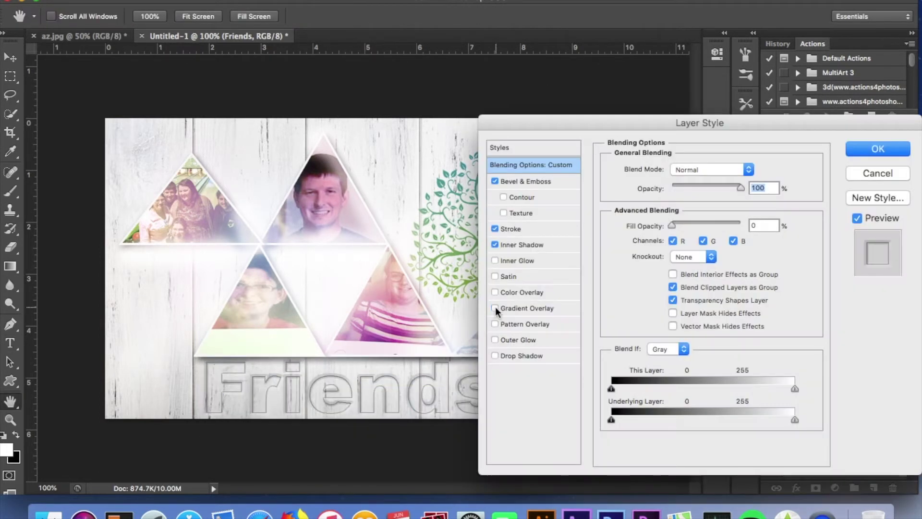
click(495, 308)
click(509, 228)
click(518, 244)
click(511, 229)
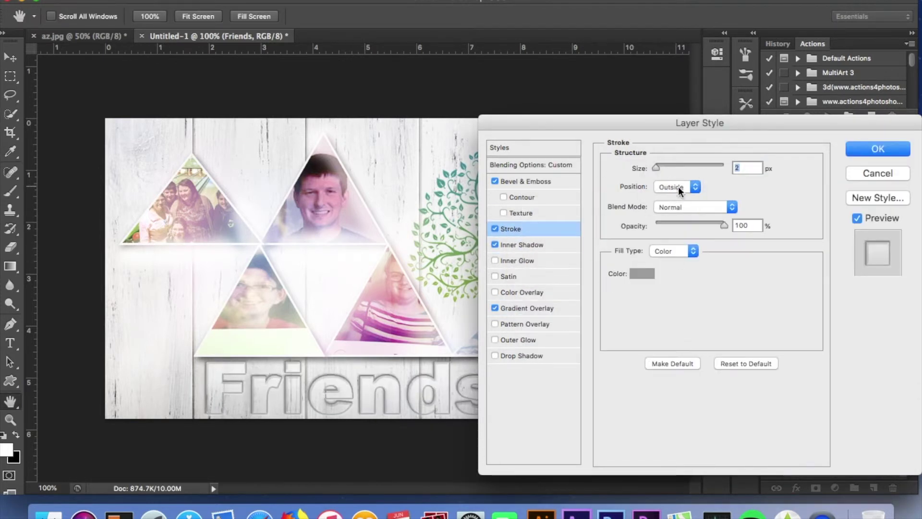
click(642, 274)
click(462, 228)
key(Return)
Step: Shift the Friends title to the right
key(Return)
key(v)
key(ctrl+t)
drag(376, 405, 432, 405)
key(Return)
click(10, 343)
Step: Try Courier New, a stencil font, Marker Felt Thin and another typeface on the title
click(151, 16)
click(339, 393)
click(151, 16)
click(164, 257)
click(152, 16)
click(164, 354)
click(151, 16)
click(207, 391)
Step: Try Vanilla Daisy and American Captain, then settle on Arial Bold for the title
click(151, 16)
scroll(209, 344, down, 5)
click(209, 347)
click(151, 16)
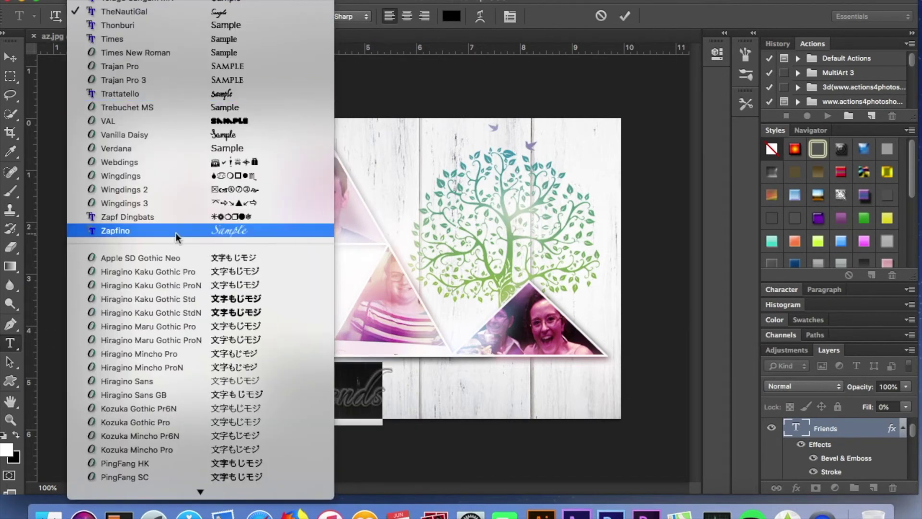
click(158, 138)
click(151, 16)
scroll(192, 192, up, 10)
click(159, 181)
click(151, 16)
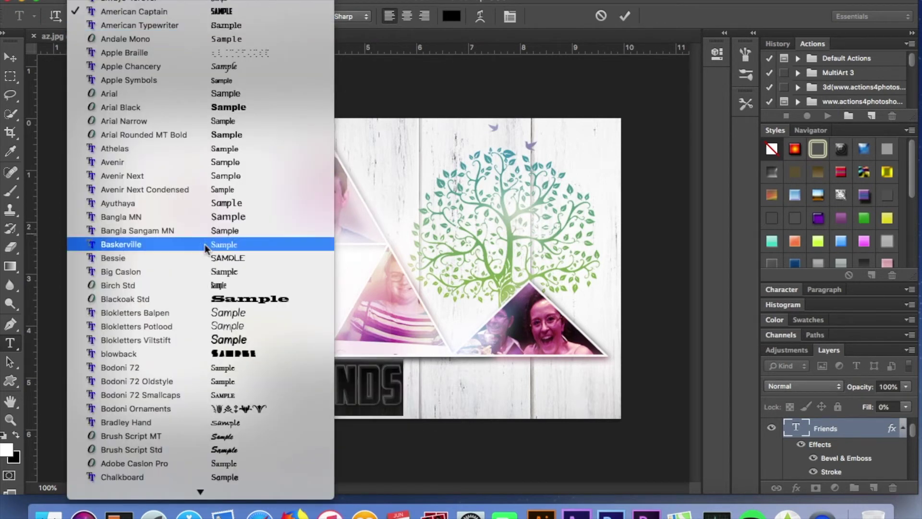
click(144, 95)
Step: Set the title's tracking to 345, then 220, in the Character panel
click(824, 289)
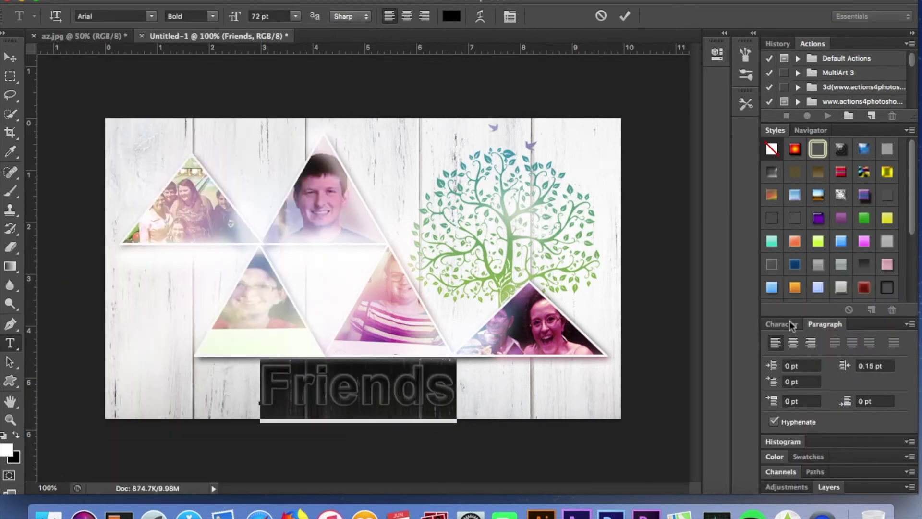
click(791, 324)
double_click(876, 325)
text(345)
key(Return)
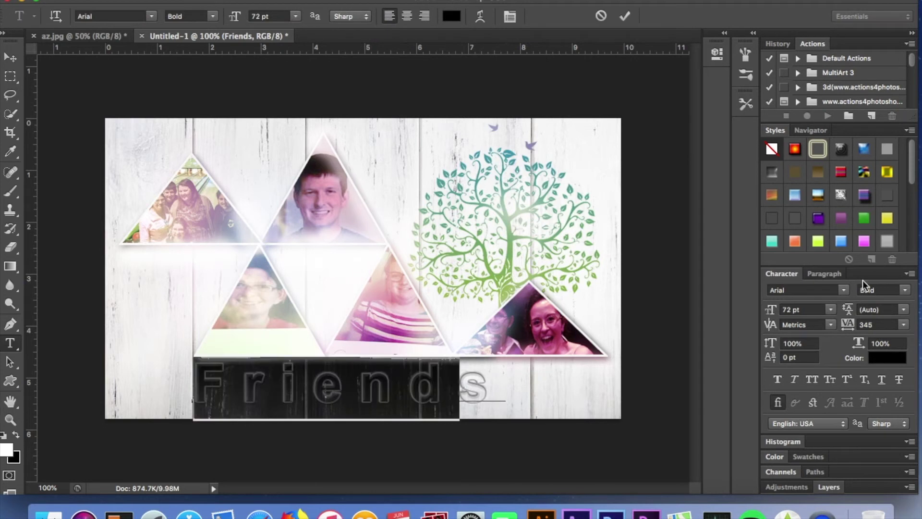
click(903, 324)
click(879, 461)
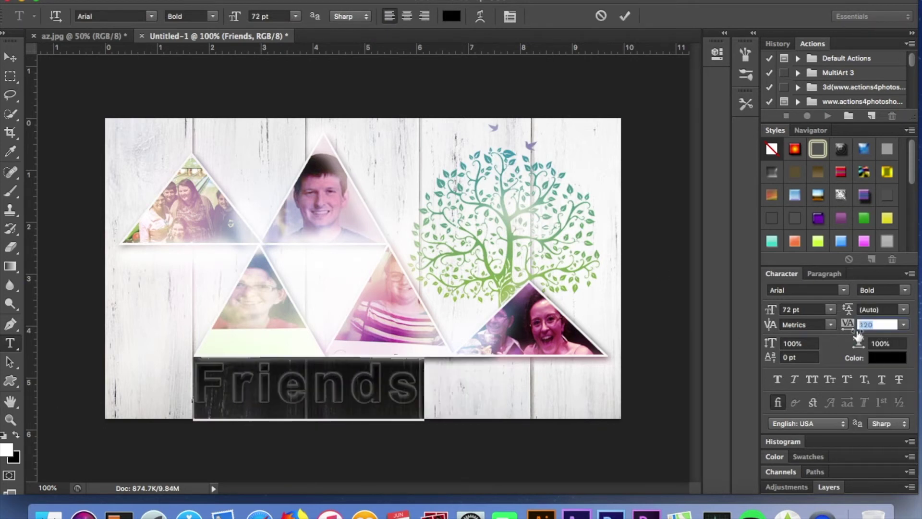
text(220)
click(9, 58)
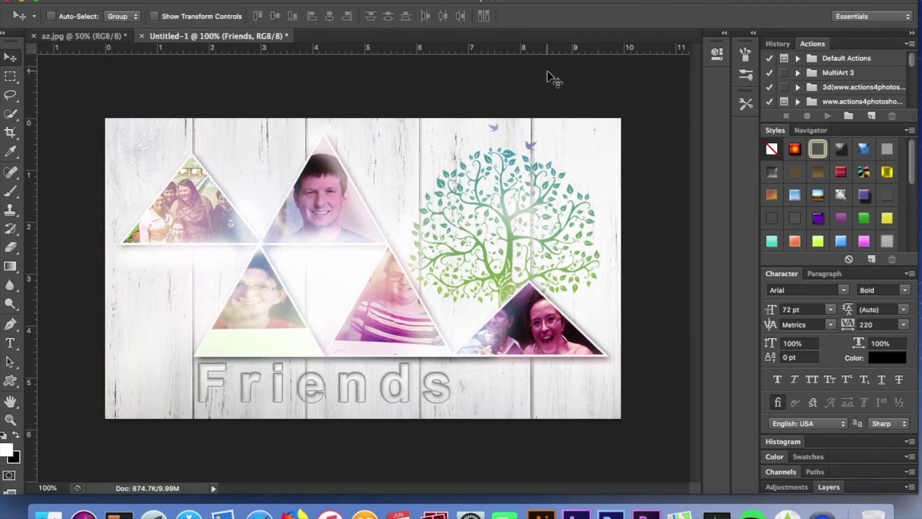